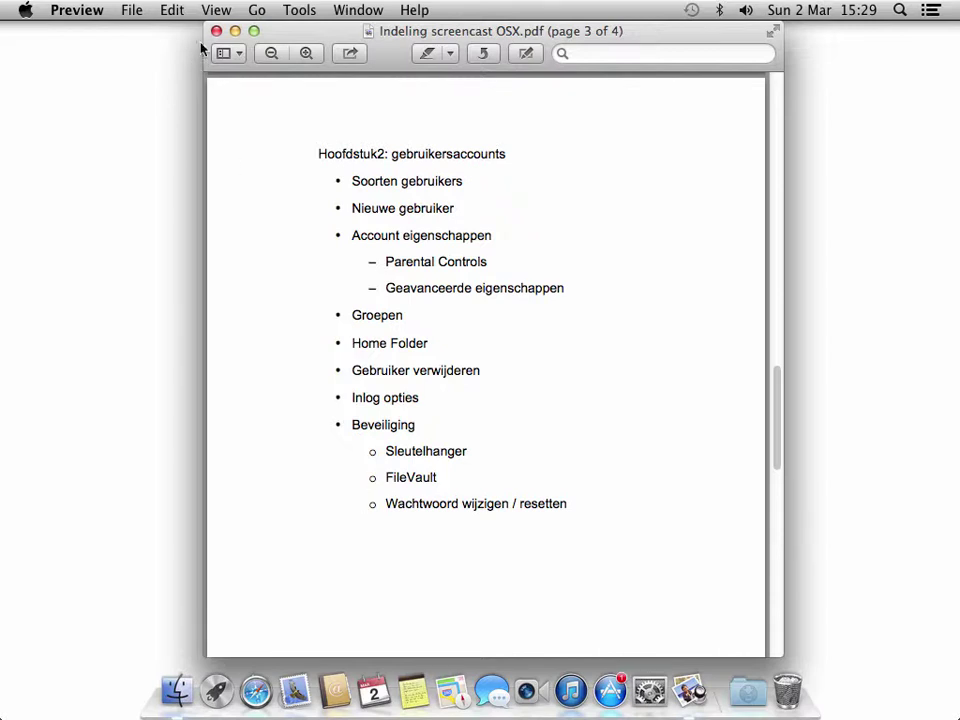
# - Quit Preview, closing the 'Indeling screencast OSX.pdf' outline
pyautogui.click(86, 12)
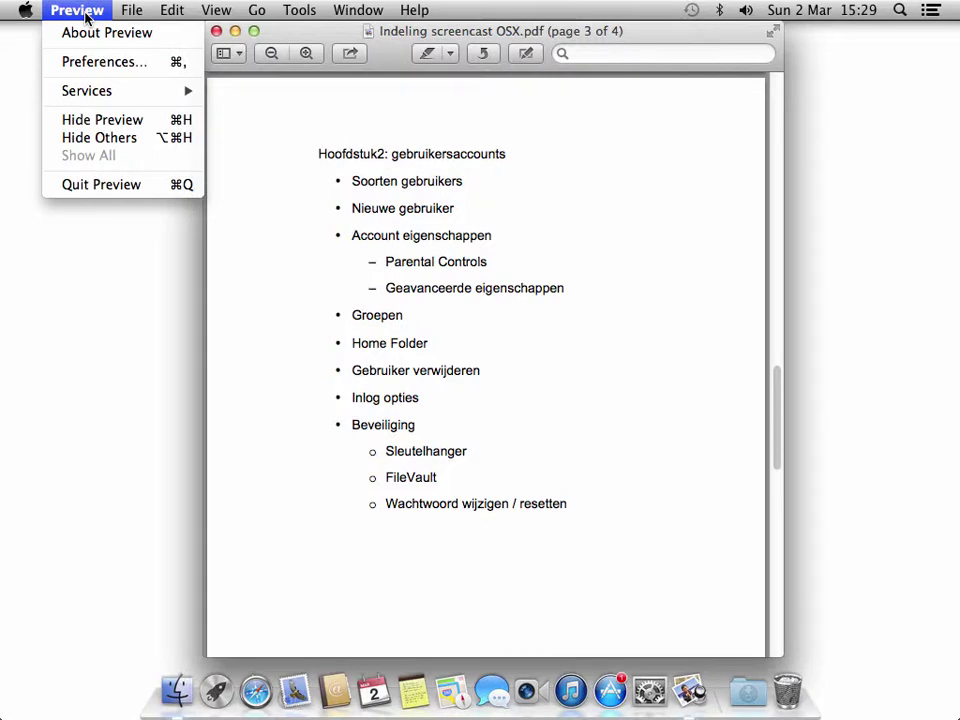
pyautogui.click(107, 185)
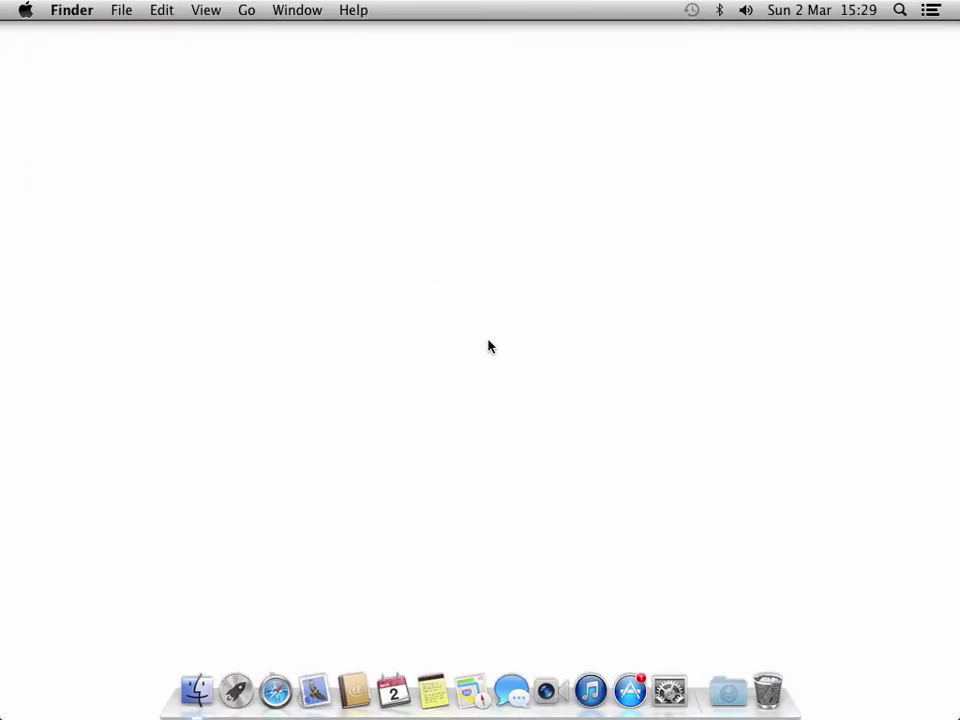
# - Launch System Preferences, open Users & Groups and move its window up-left
pyautogui.click(667, 688)
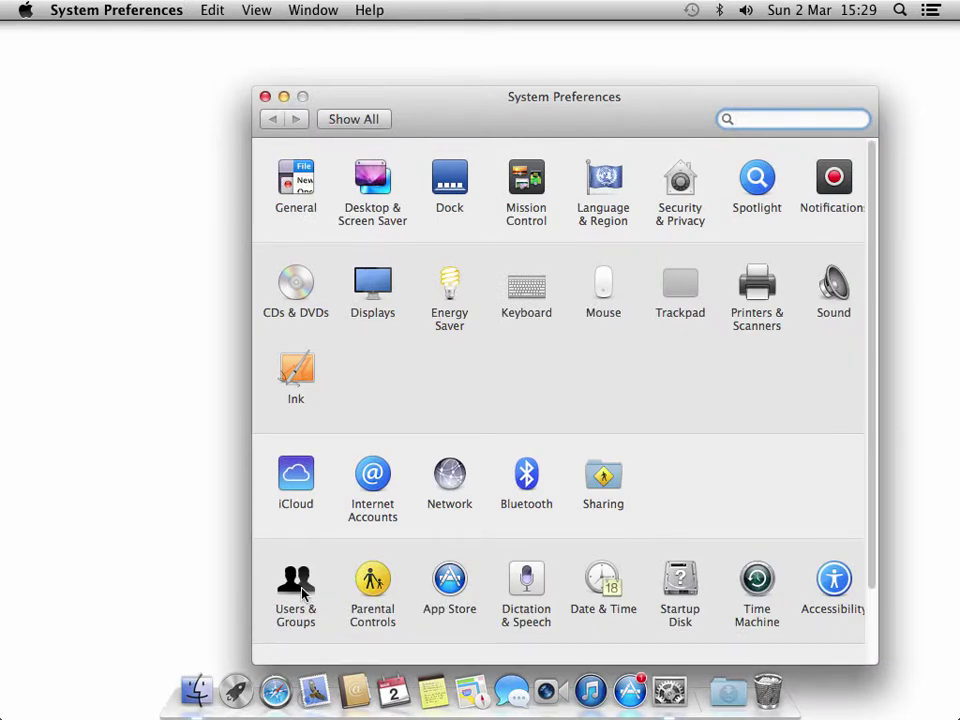
pyautogui.click(303, 593)
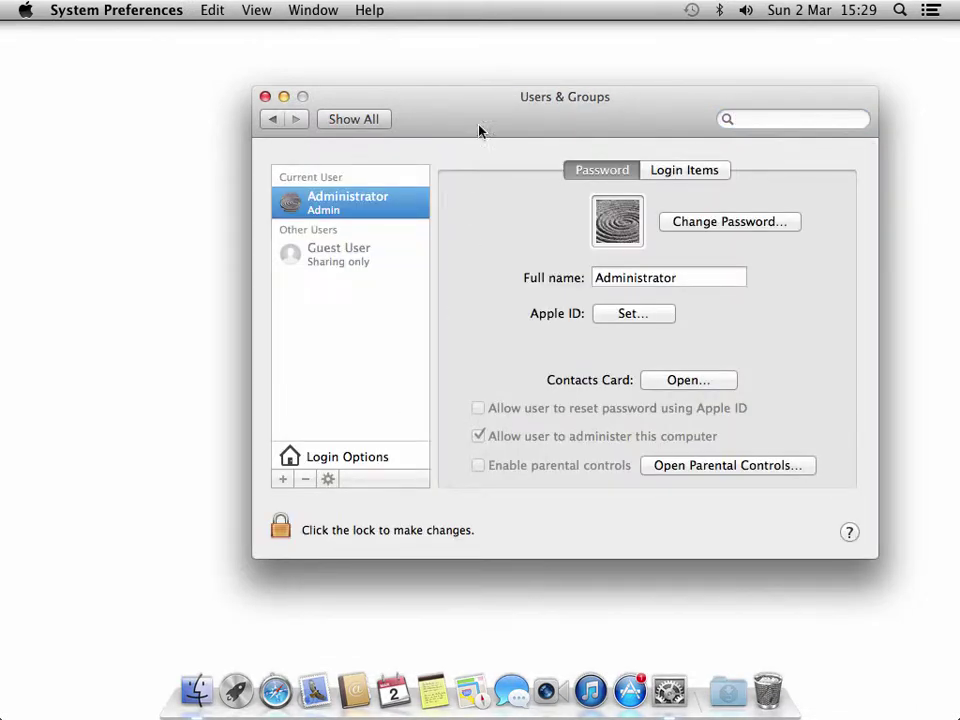
pyautogui.moveTo(478, 118); pyautogui.dragTo(415, 94)
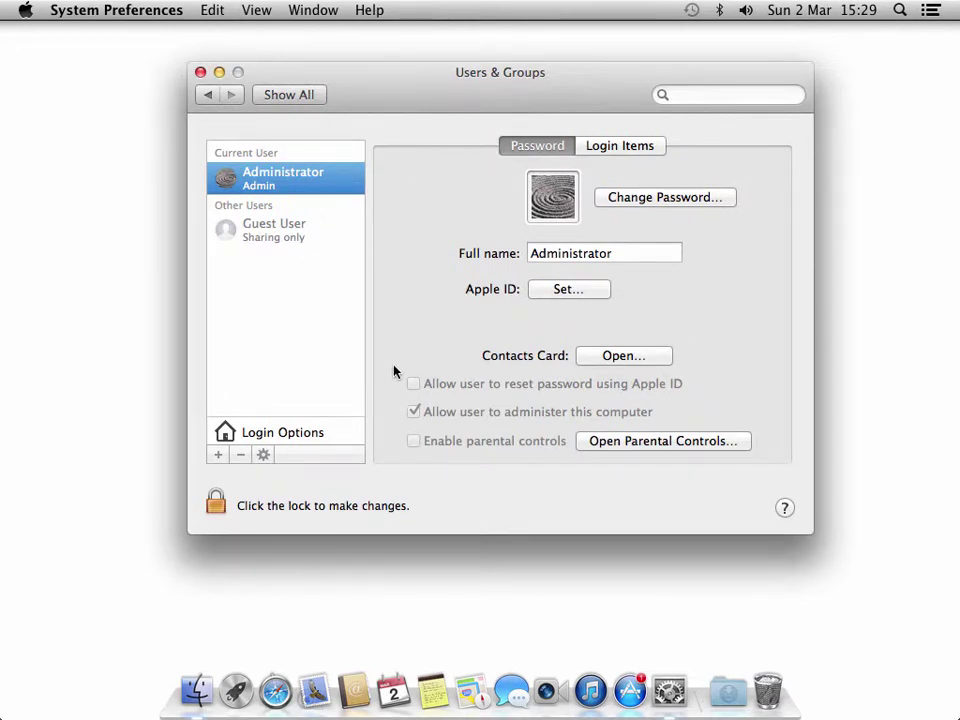
# - Unlock Users & Groups for changes with the administrator password
pyautogui.click(214, 503)
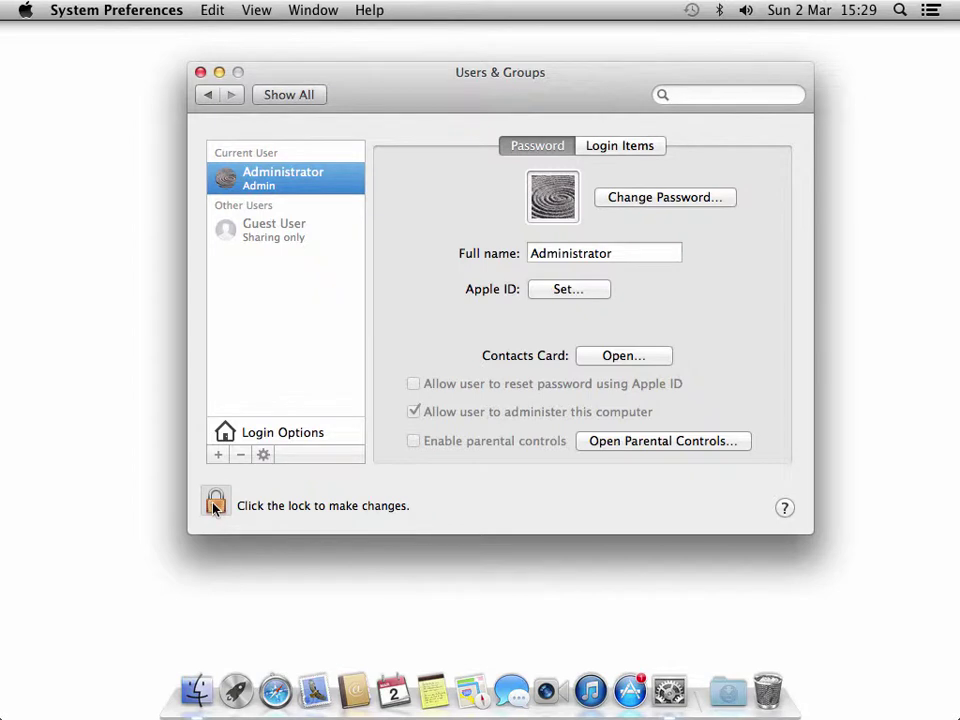
pyautogui.write('••')
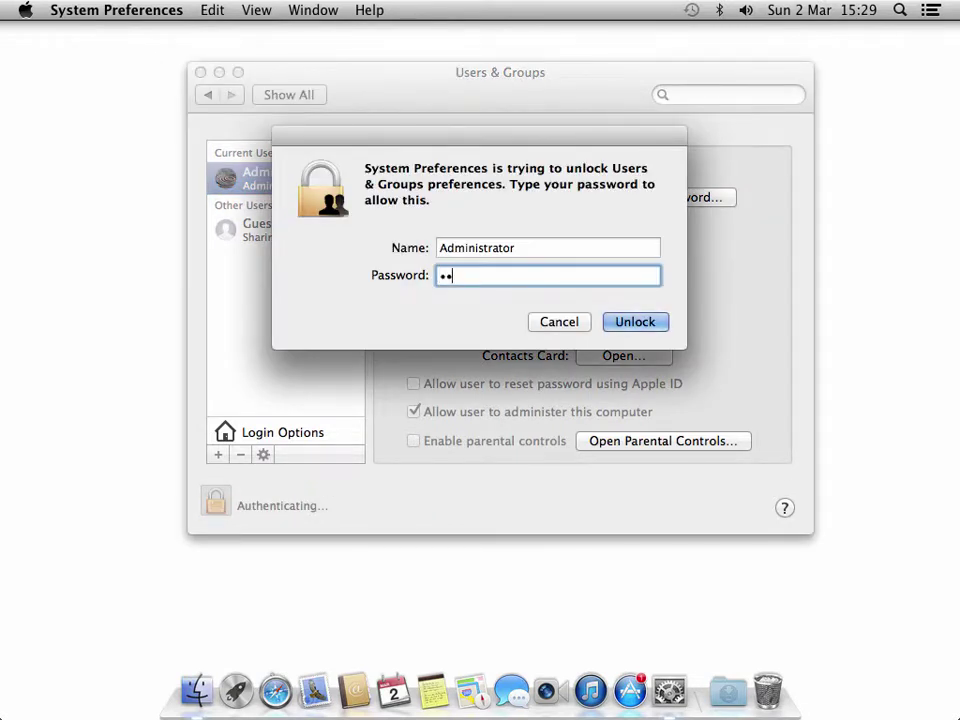
pyautogui.write('•••••')
pyautogui.press('Return')
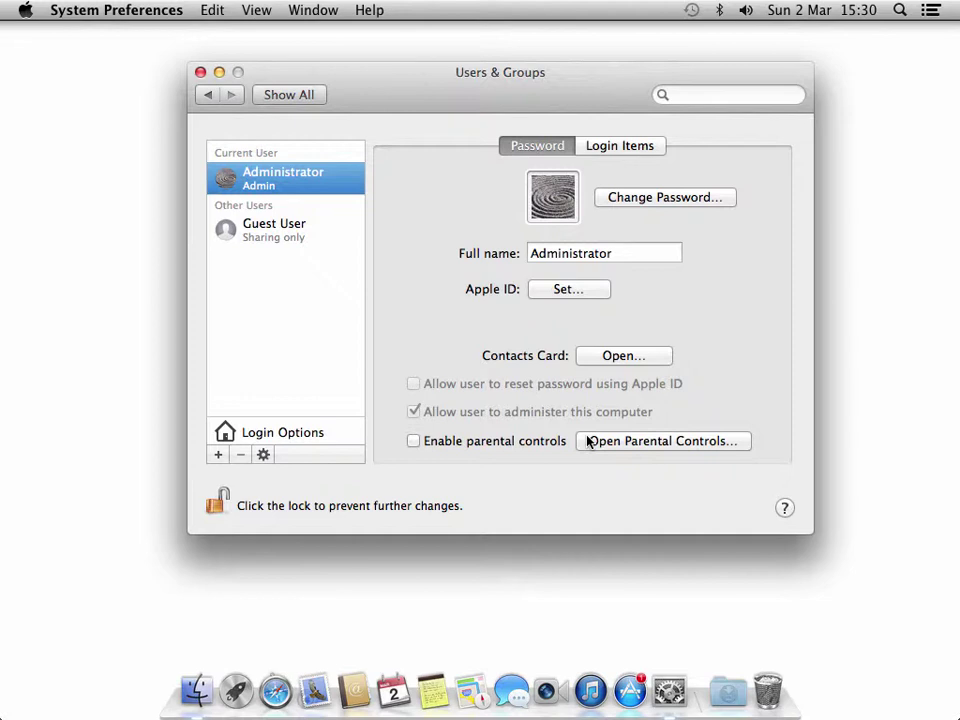
# - Select Guest User, enable 'Allow guests to log in to this computer', then disable it again
pyautogui.click(296, 236)
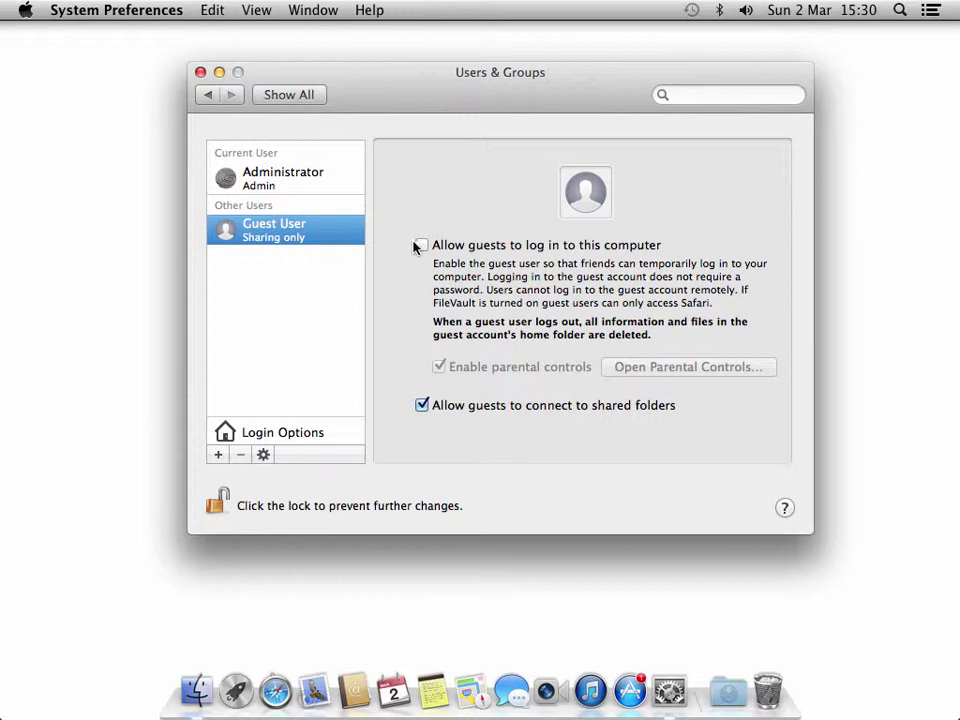
pyautogui.click(417, 246)
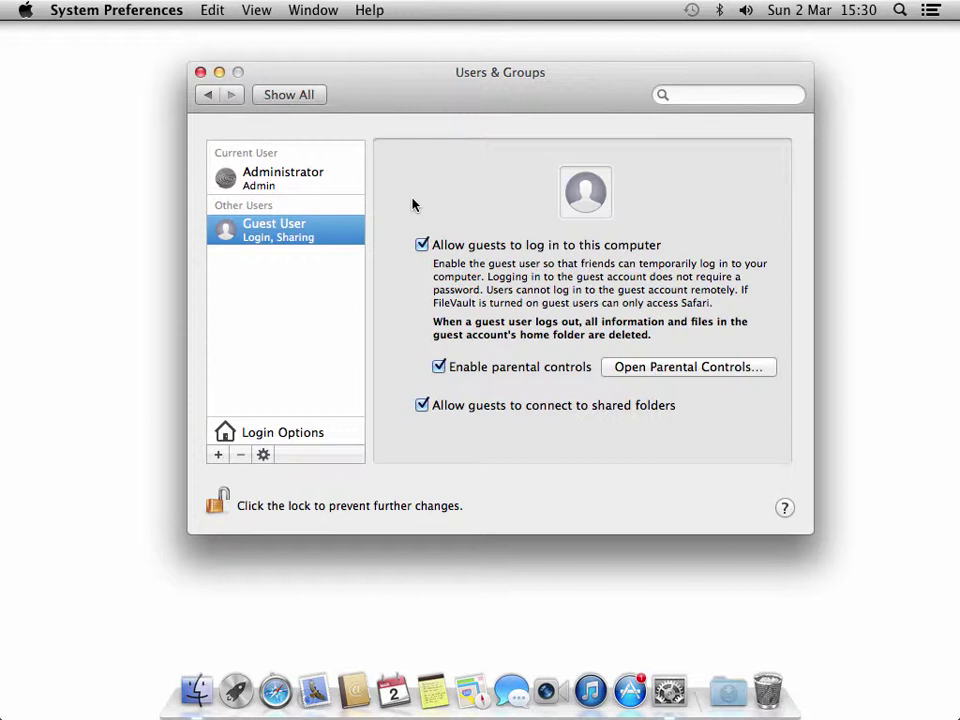
pyautogui.click(422, 245)
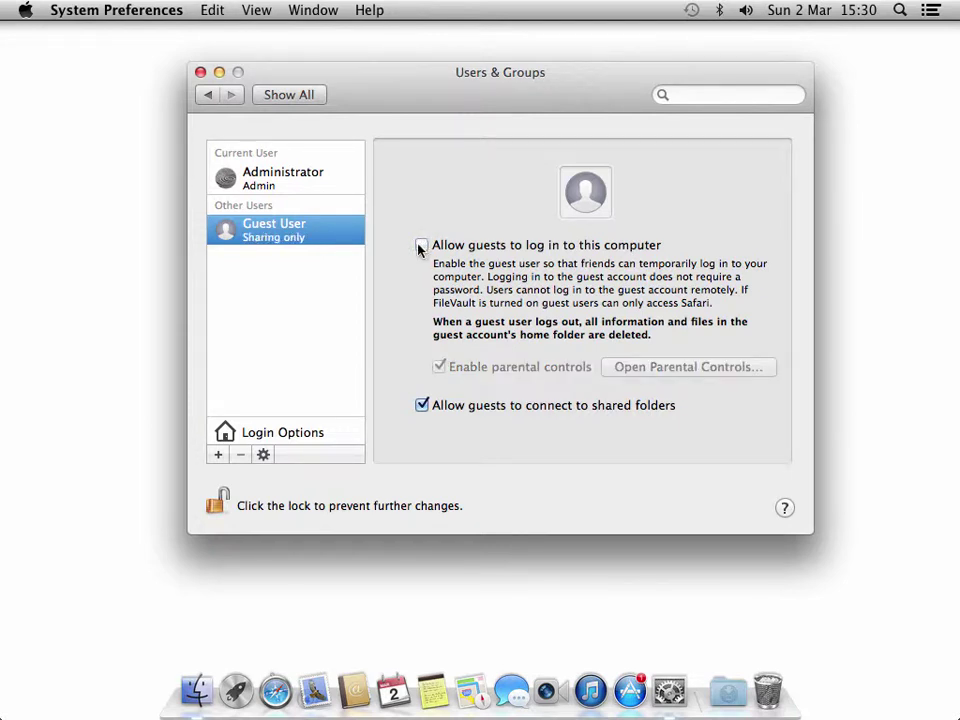
# - Add a Standard account with full name LocalUser1 and a password, then create it
pyautogui.click(217, 456)
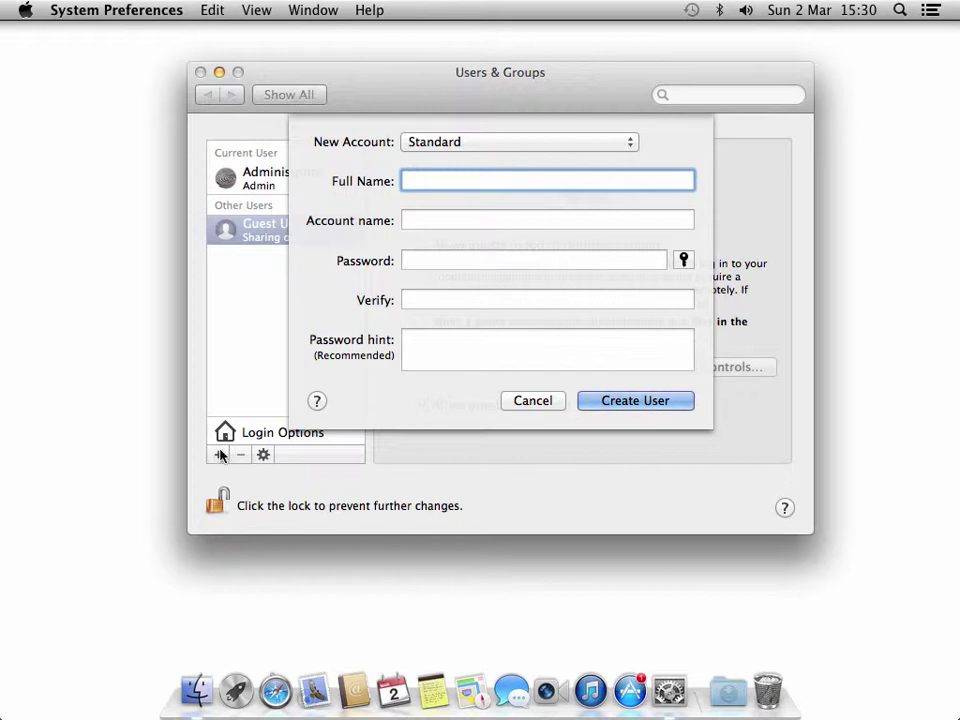
pyautogui.click(566, 142)
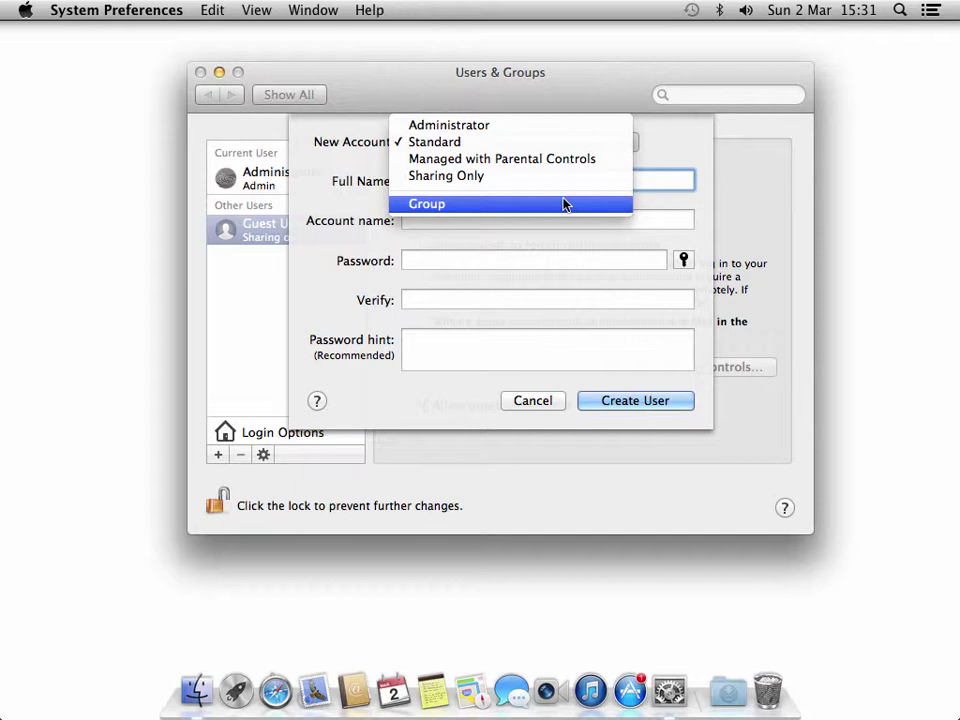
pyautogui.click(564, 148)
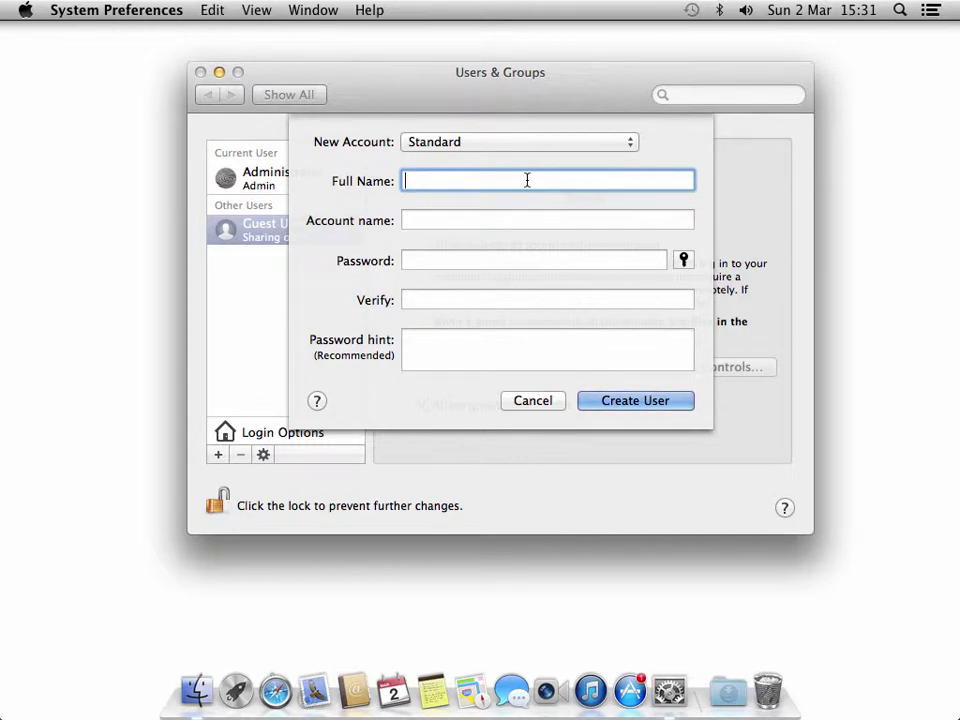
pyautogui.write('LocalUser1')
pyautogui.press('Tab')
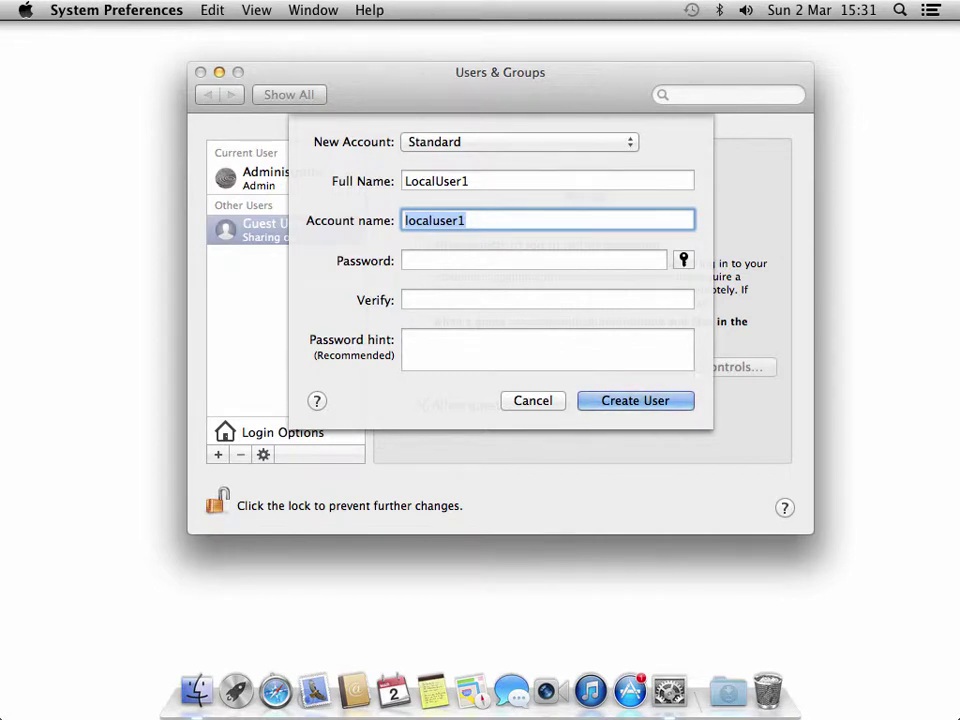
pyautogui.click(533, 260)
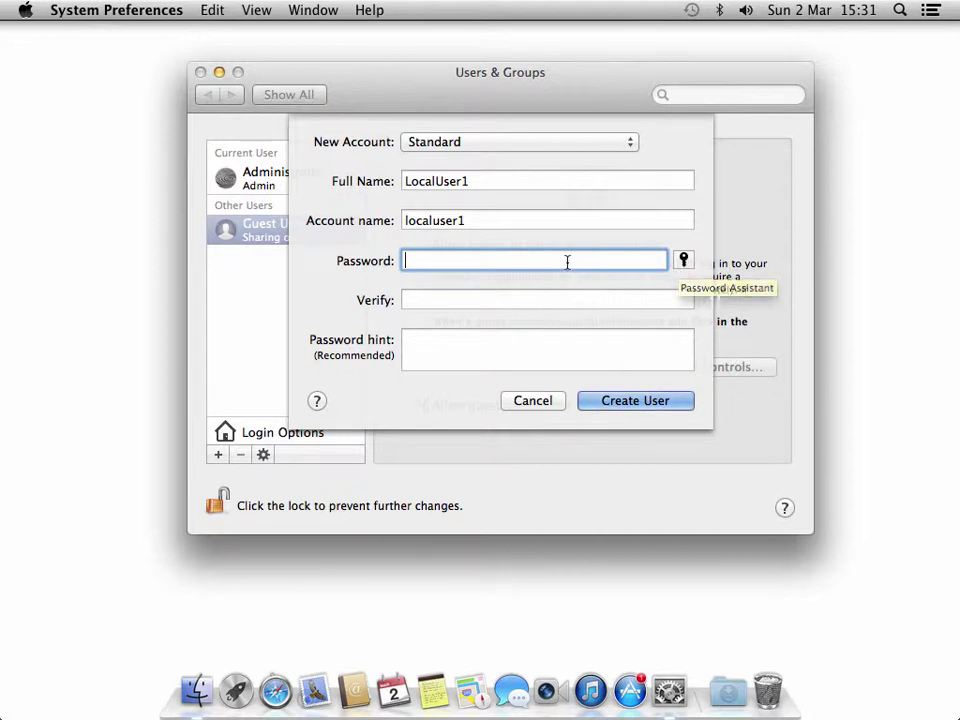
pyautogui.write('•••••')
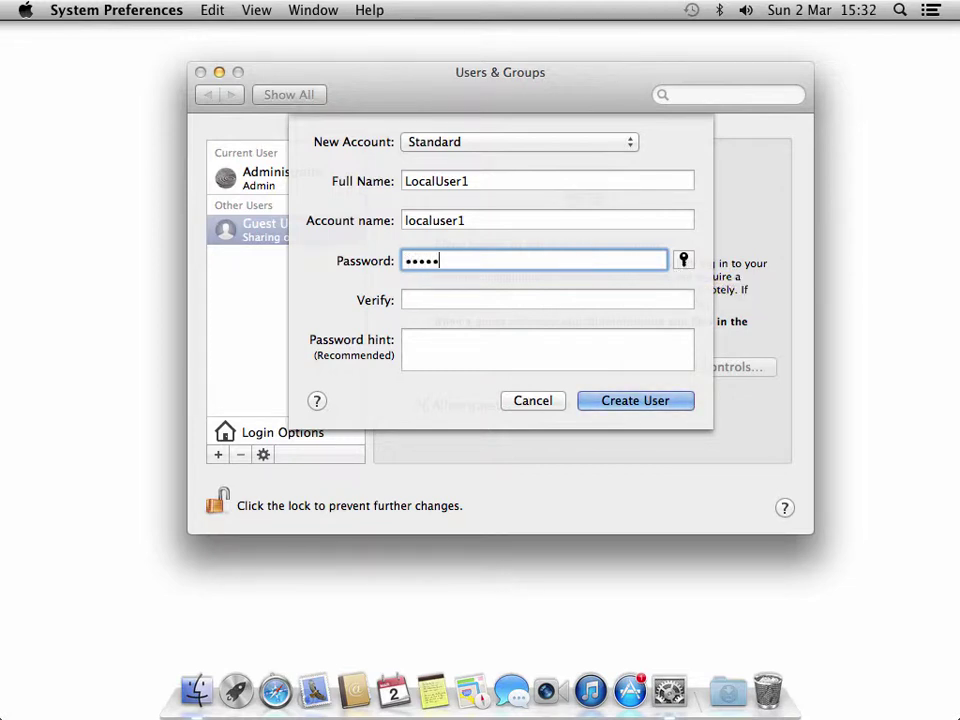
pyautogui.write('•')
pyautogui.press('Tab')
pyautogui.write('••••••')
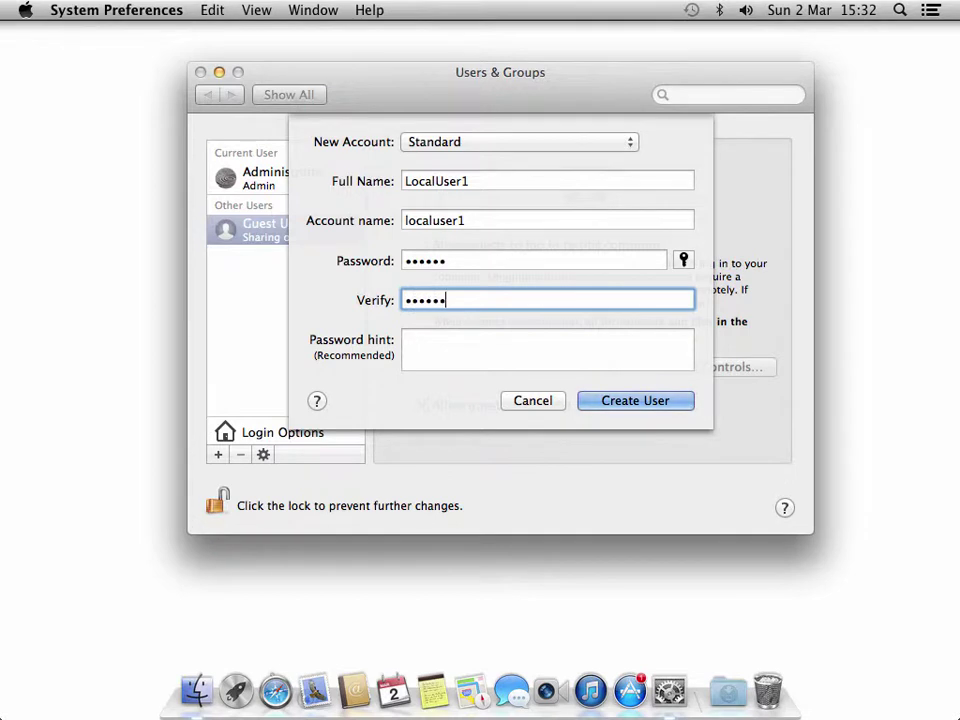
pyautogui.click(479, 352)
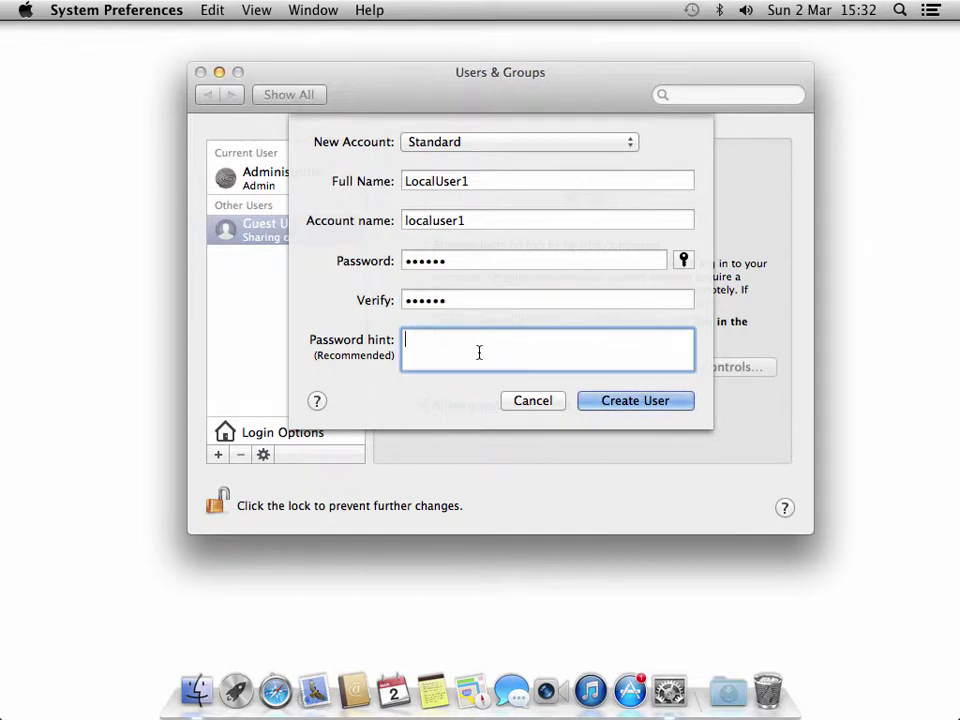
pyautogui.click(619, 403)
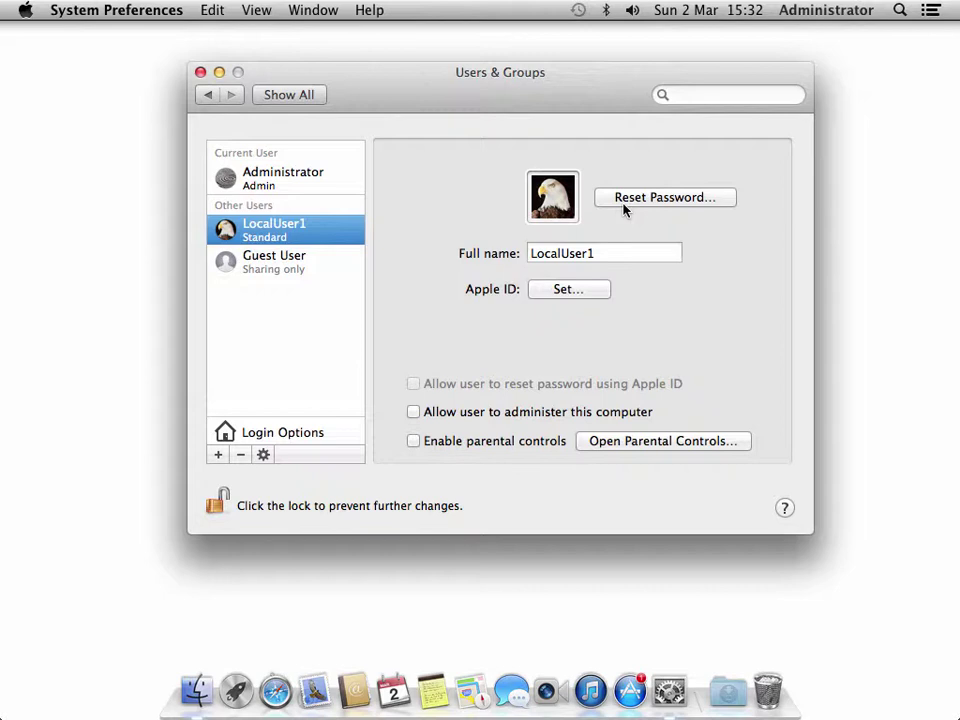
# - Select LocalUser1 and enable parental controls for it
pyautogui.click(315, 176)
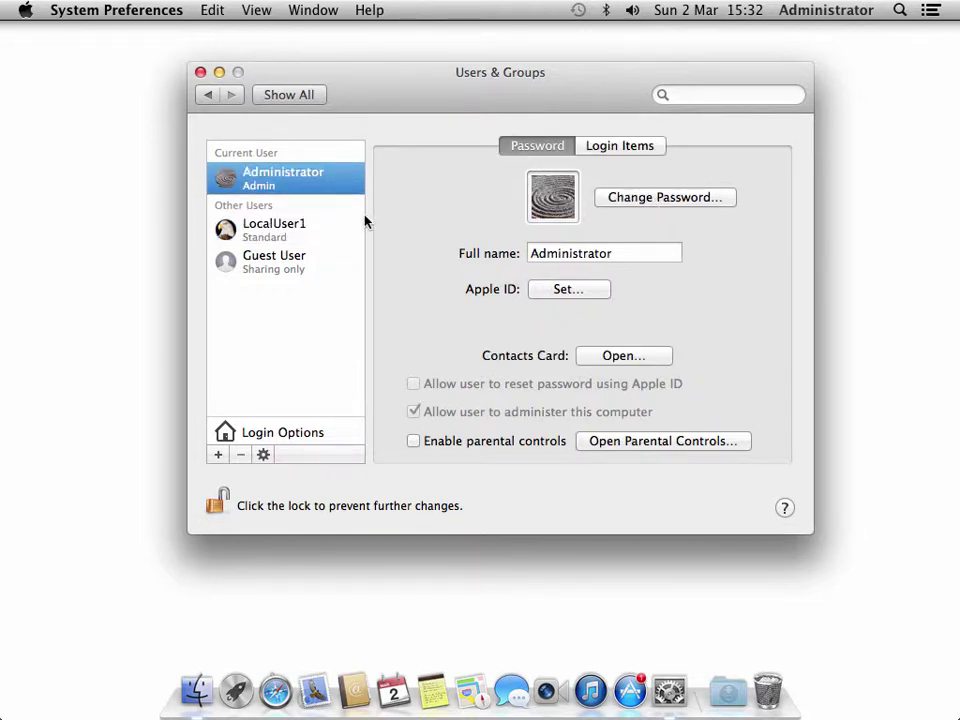
pyautogui.click(270, 233)
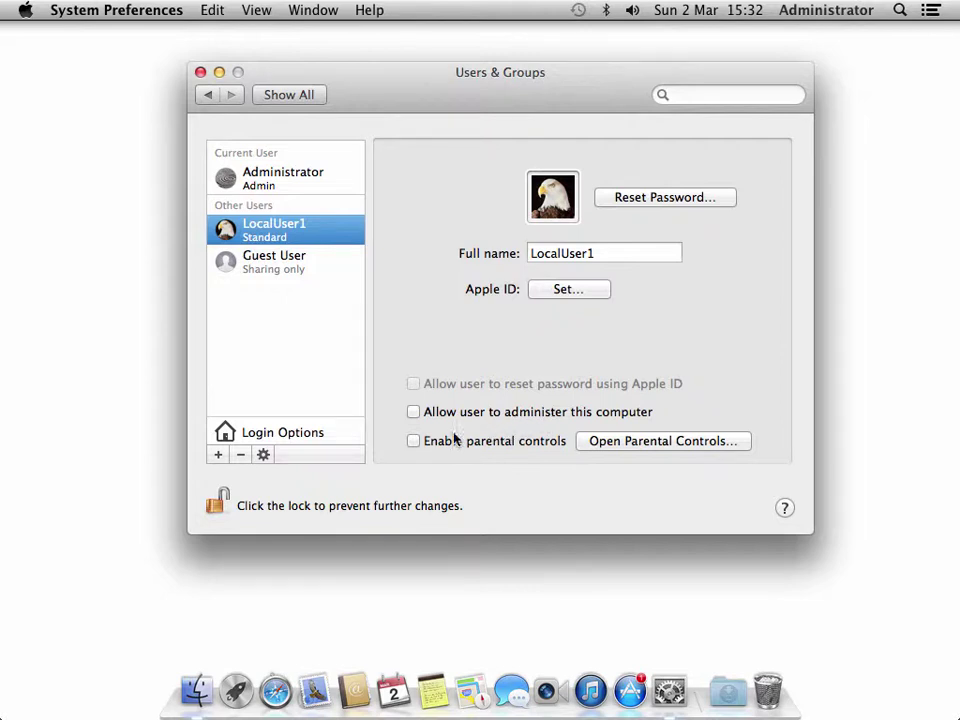
pyautogui.click(413, 441)
# - Open LocalUser1's Parental Controls and unlock them with the administrator password
pyautogui.click(630, 441)
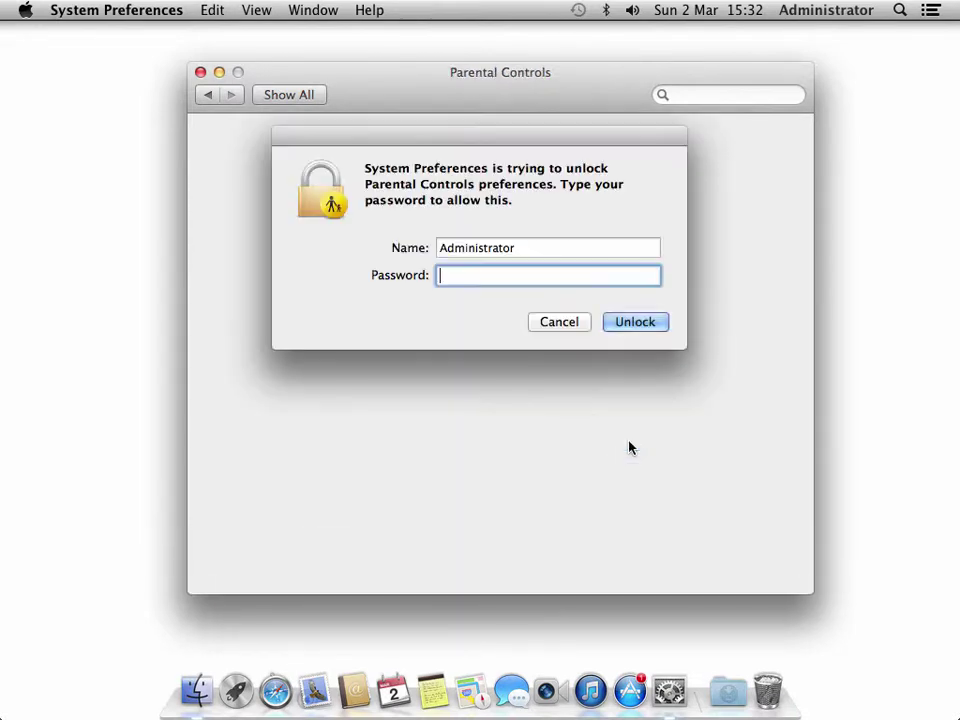
pyautogui.write('******')
pyautogui.press('Return')
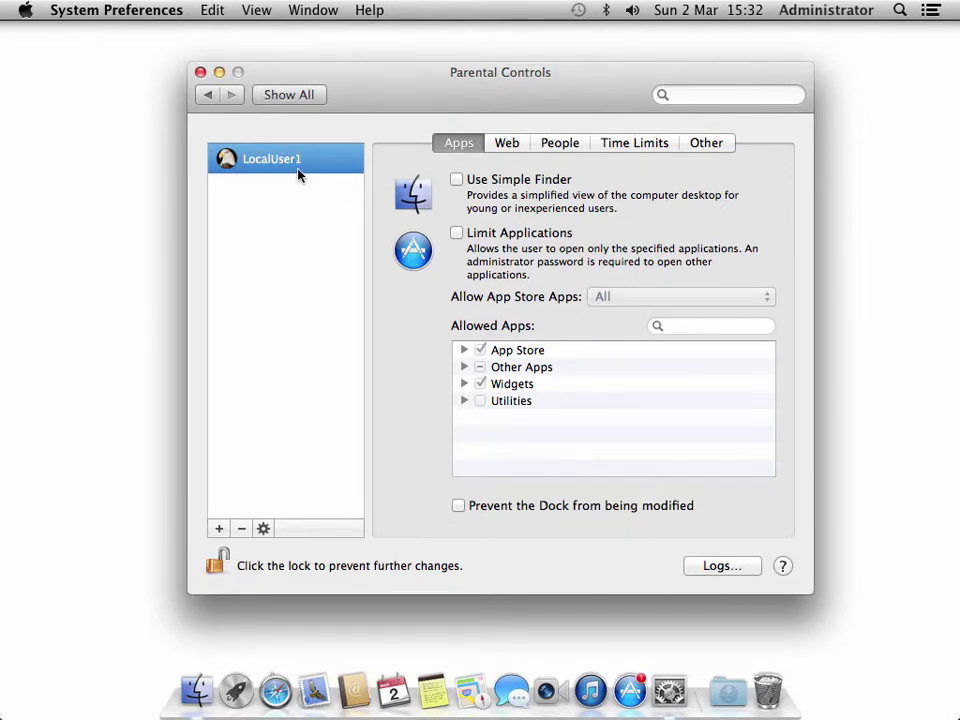
# - Limit LocalUser1 to specified apps, allowing Automator and blocking Calendar
pyautogui.click(455, 232)
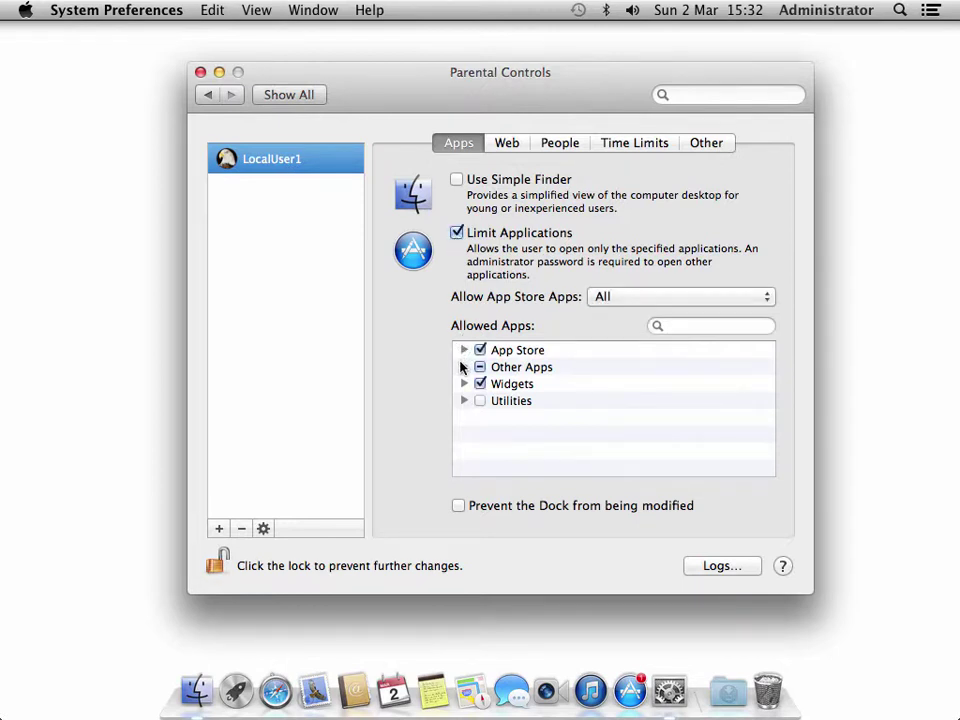
pyautogui.click(464, 367)
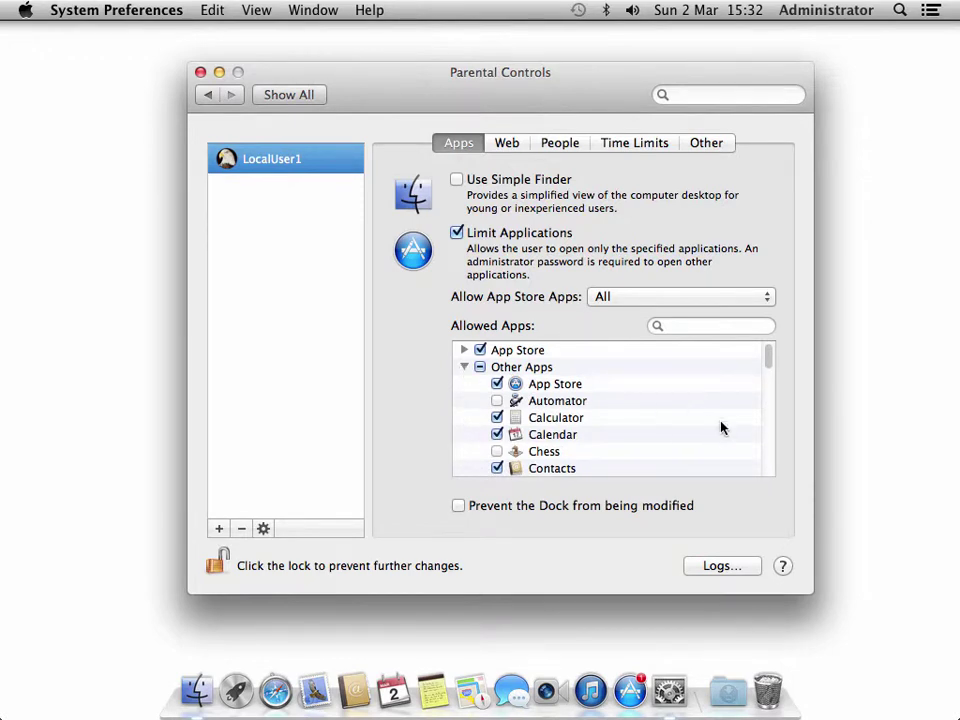
pyautogui.scroll(-1, 690, 430)
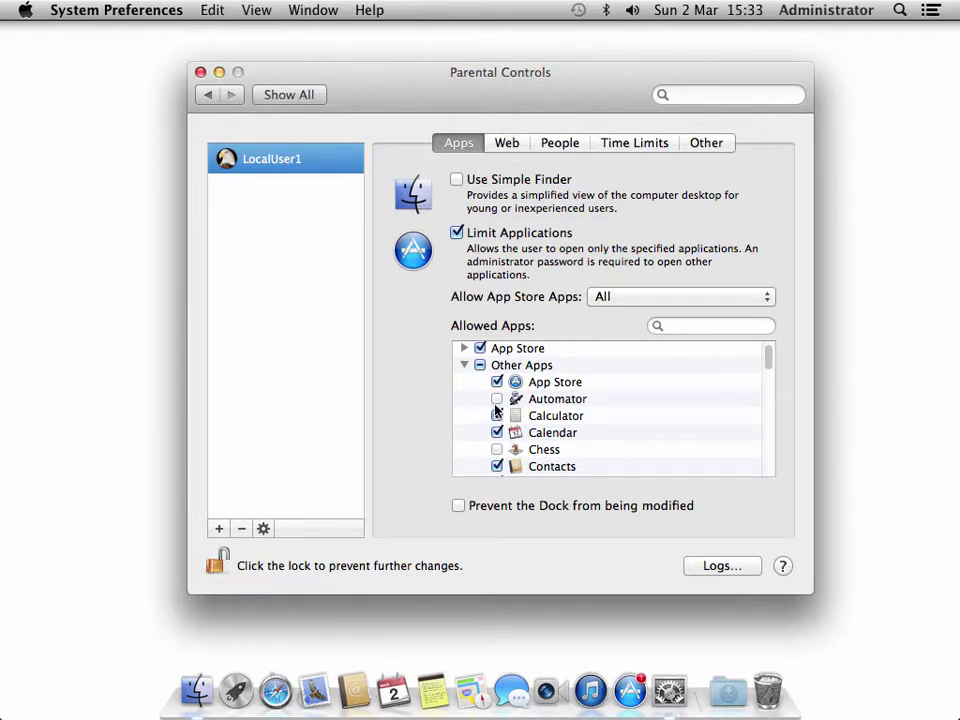
pyautogui.click(497, 400)
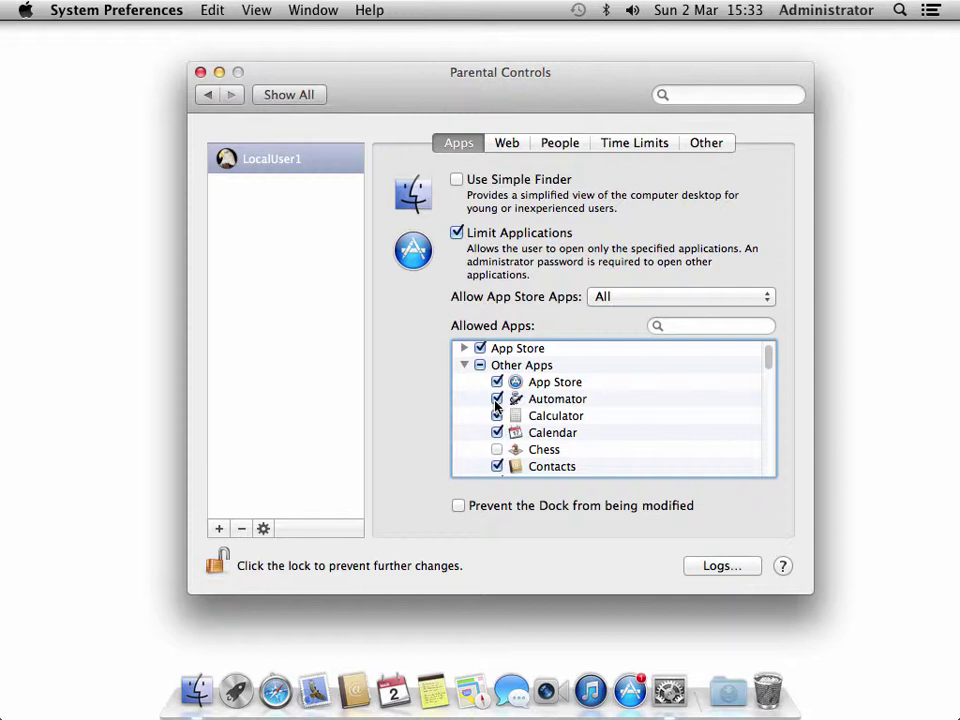
pyautogui.click(497, 432)
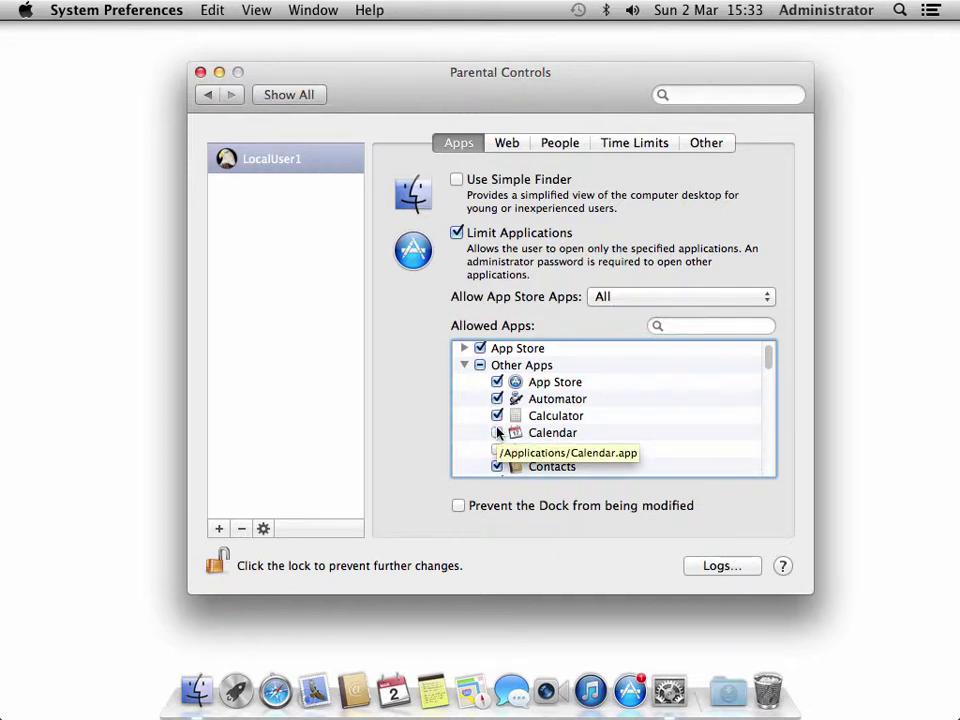
# - Review LocalUser1's Web, People and Time Limits restrictions
pyautogui.click(508, 145)
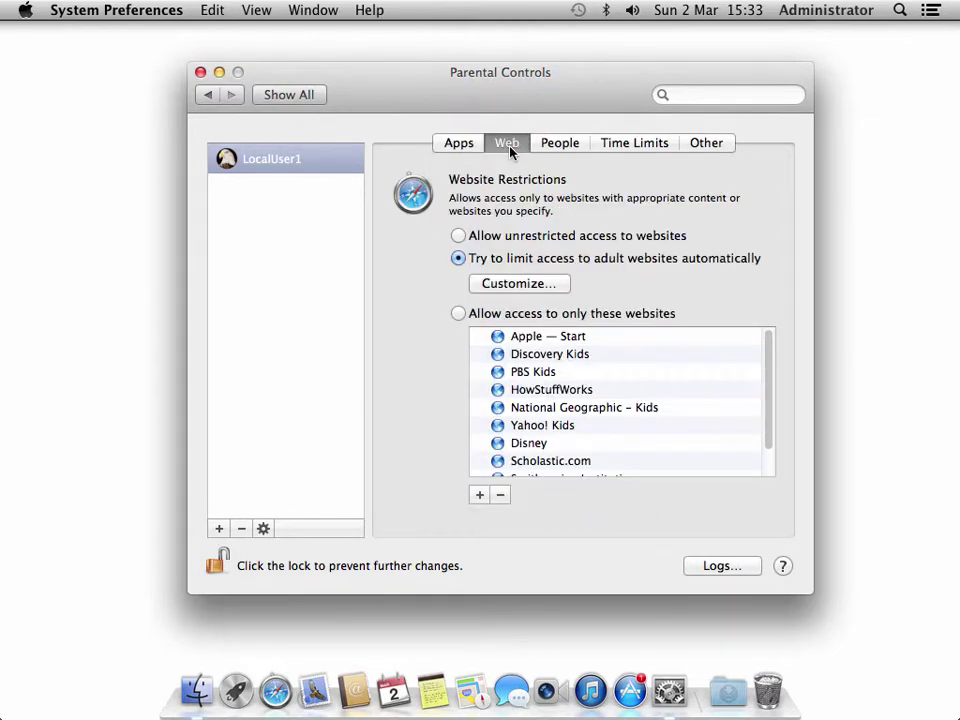
pyautogui.click(561, 145)
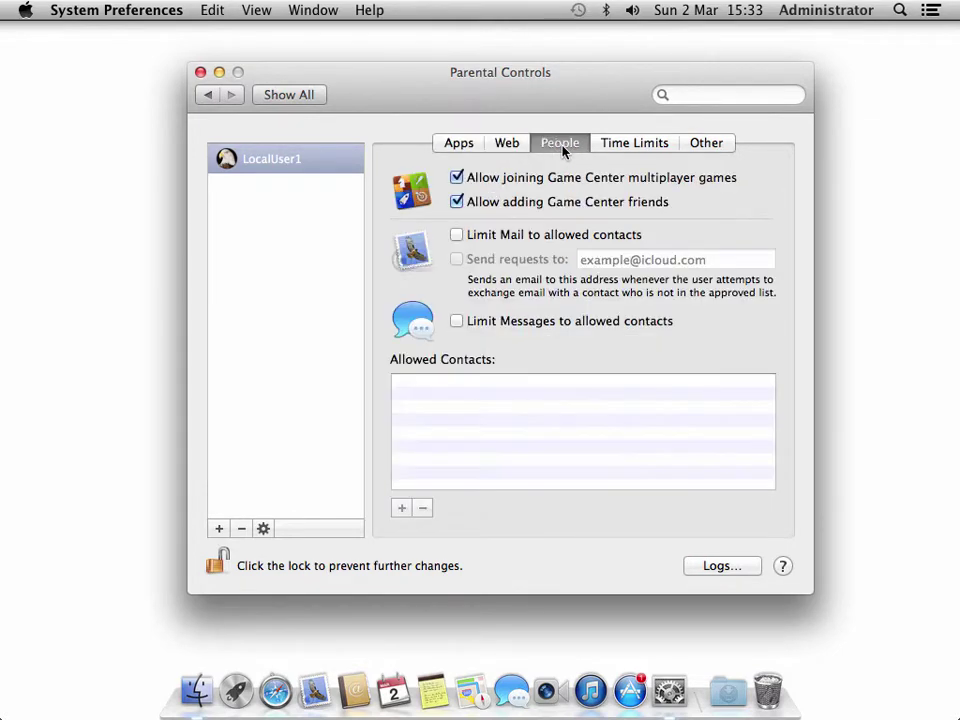
pyautogui.click(615, 145)
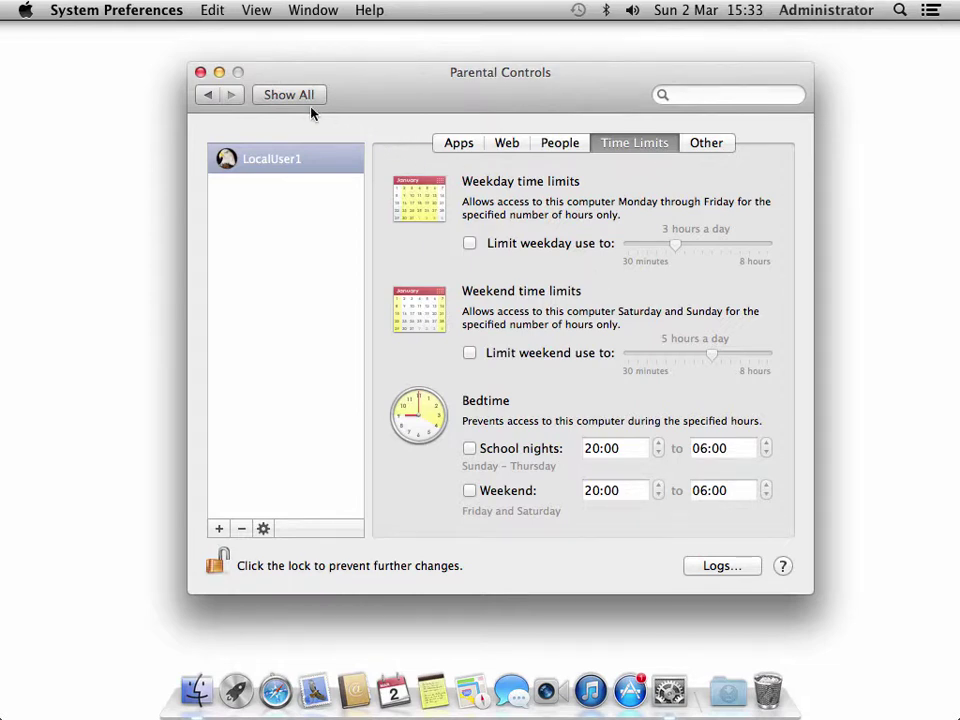
# - Disable LocalUser1's parental controls, inspect its Advanced Options (User ID 502, group staff), and cancel
pyautogui.click(212, 96)
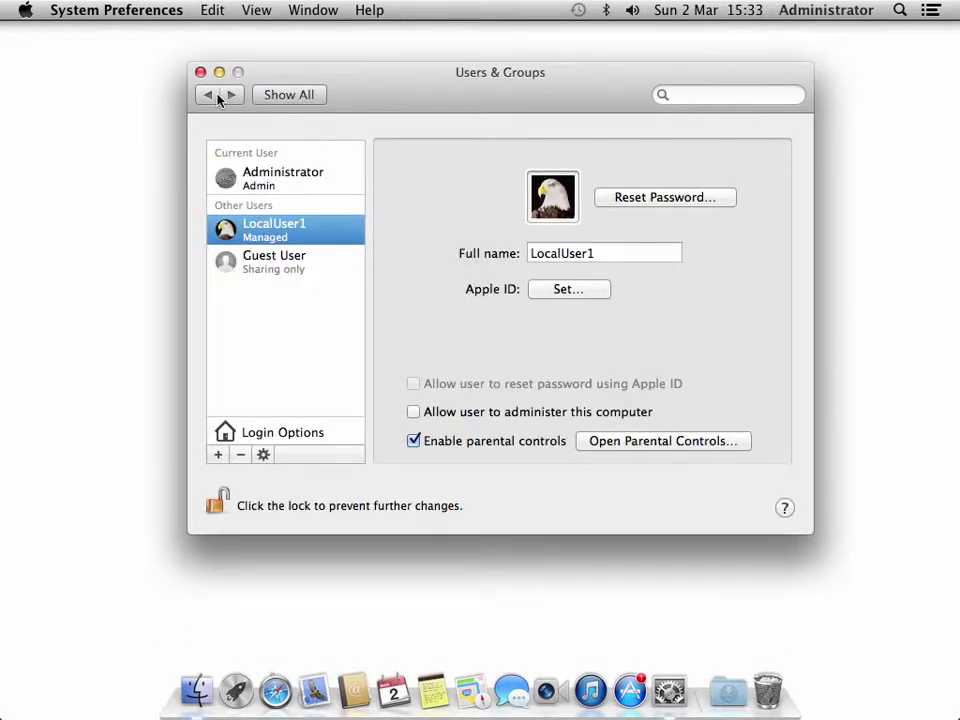
pyautogui.click(413, 441)
pyautogui.rightClick(324, 234)
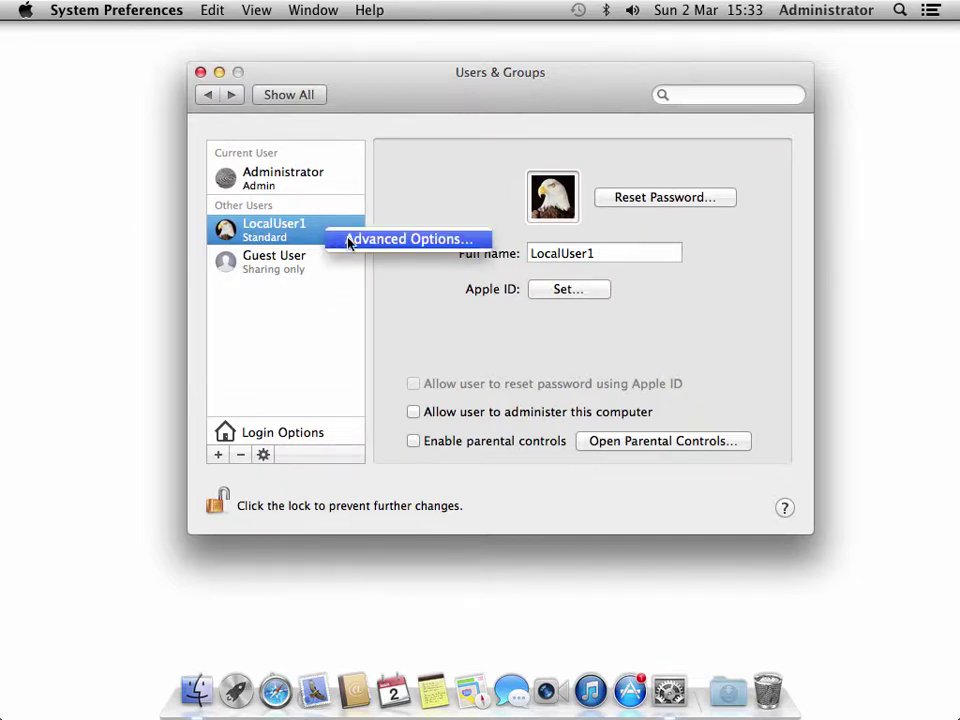
pyautogui.click(349, 241)
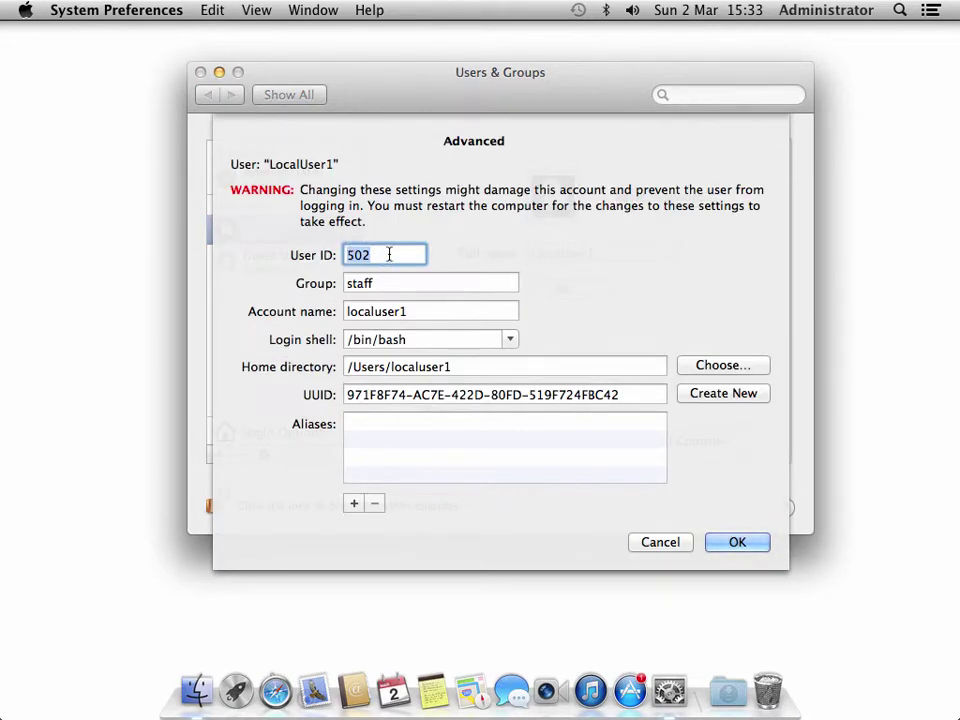
pyautogui.click(389, 255)
pyautogui.moveTo(639, 396); pyautogui.dragTo(335, 396)
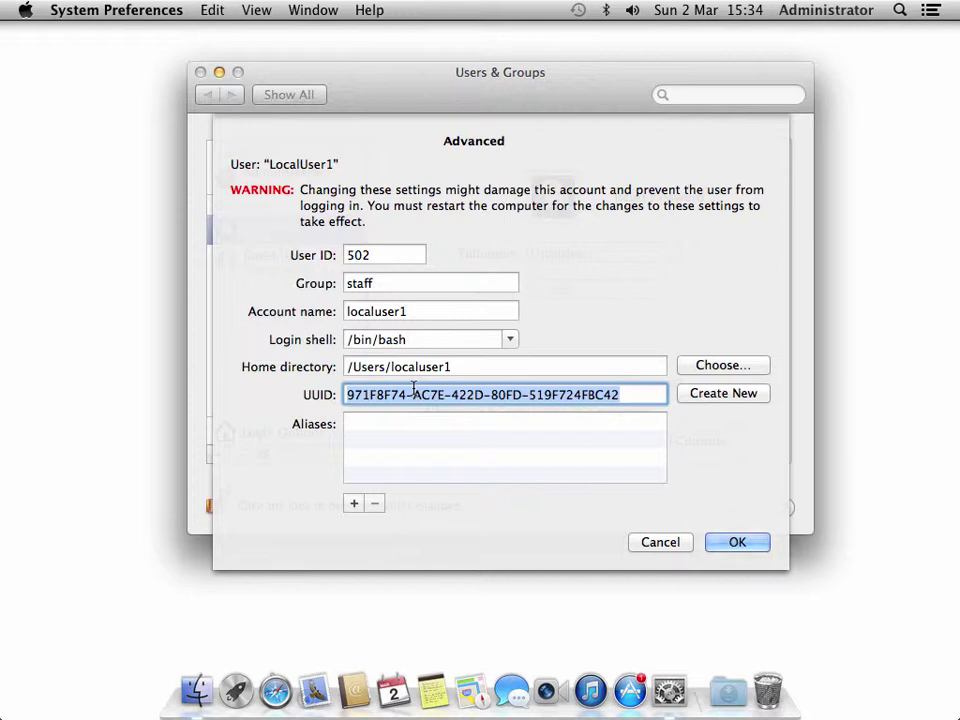
pyautogui.click(437, 285)
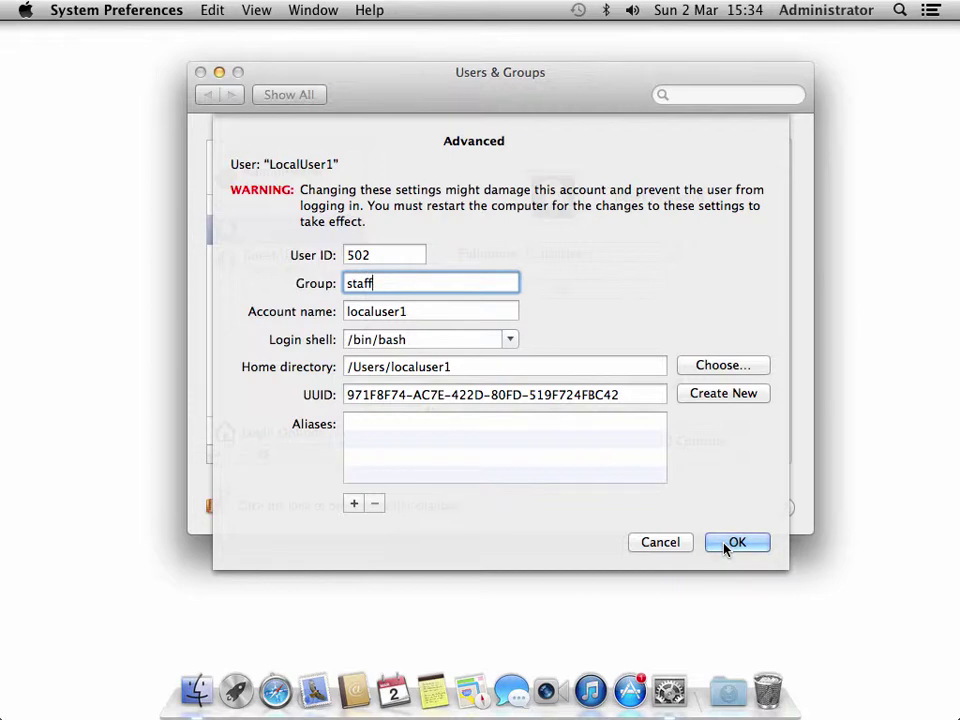
pyautogui.click(660, 542)
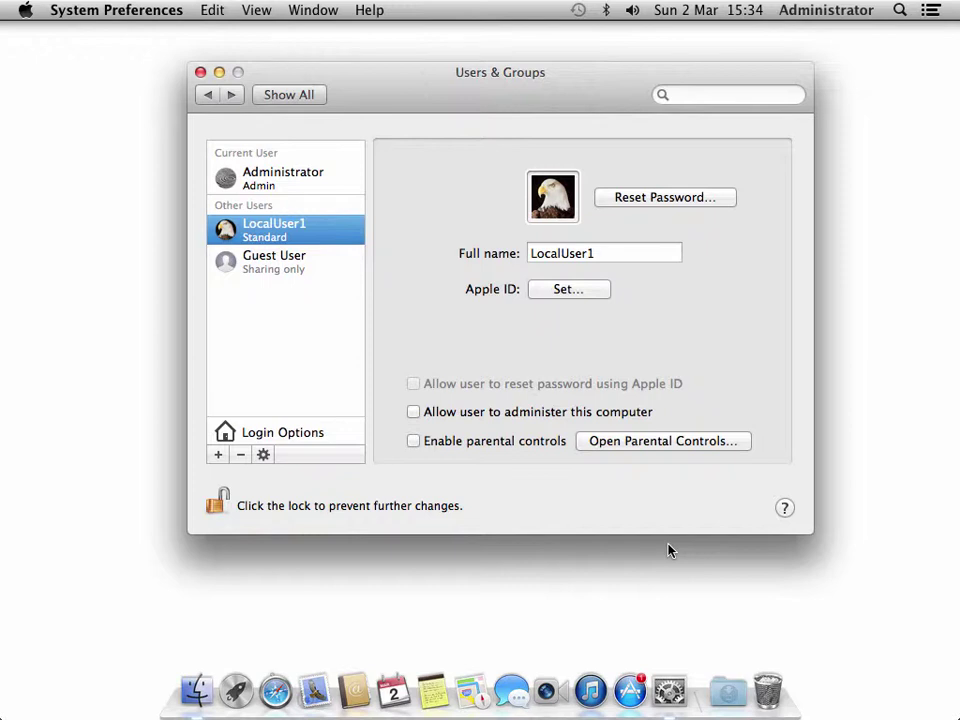
# - Start a new Group account and enter the full name WebDevelopment
pyautogui.click(218, 456)
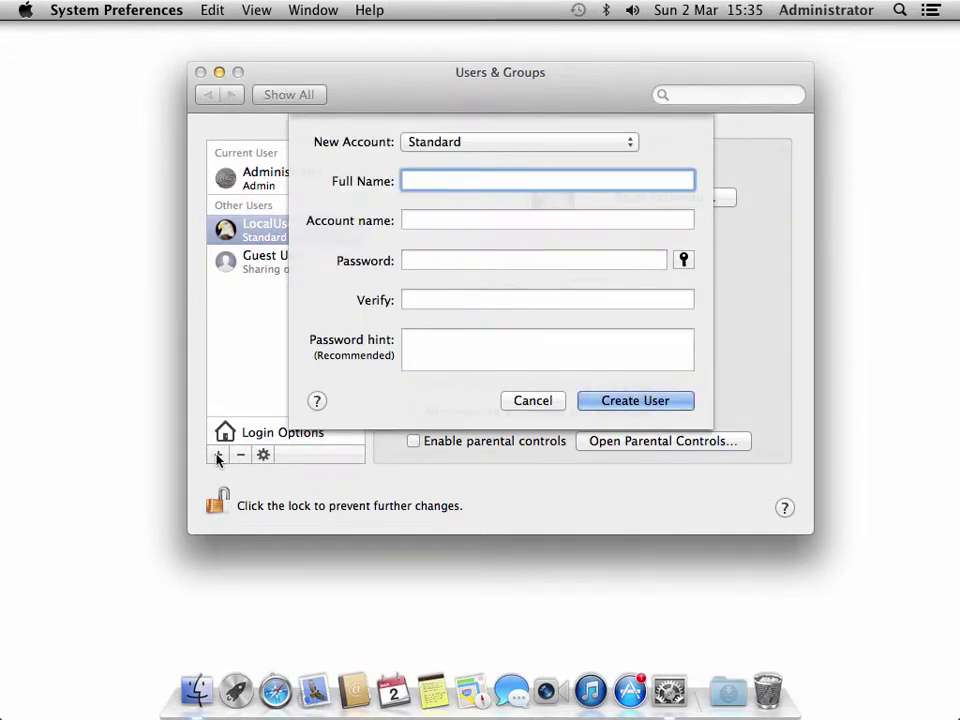
pyautogui.click(489, 143)
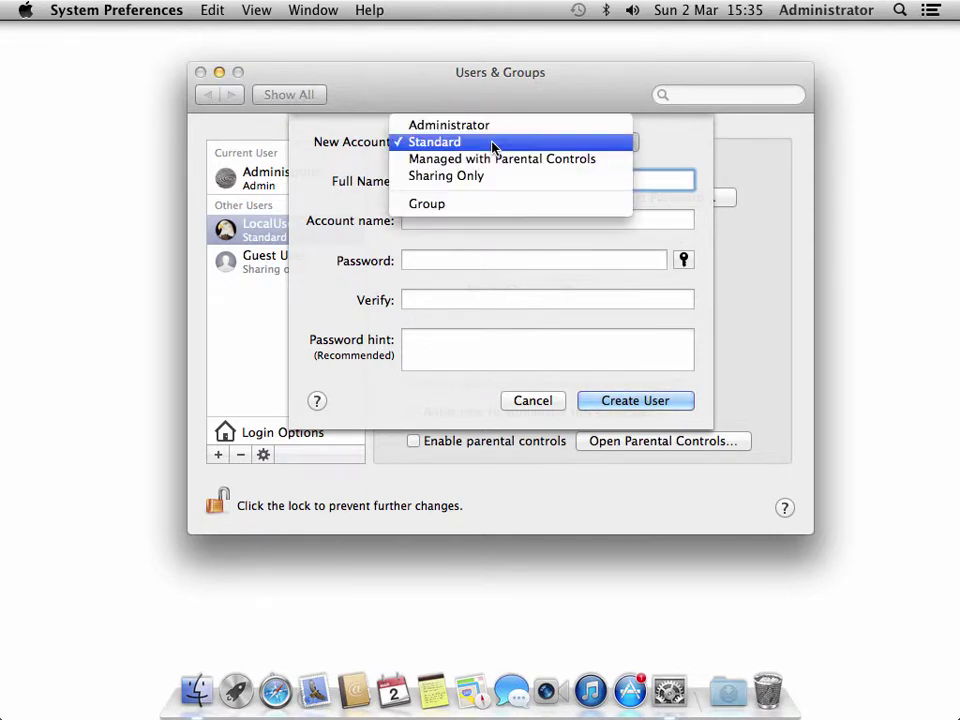
pyautogui.click(489, 206)
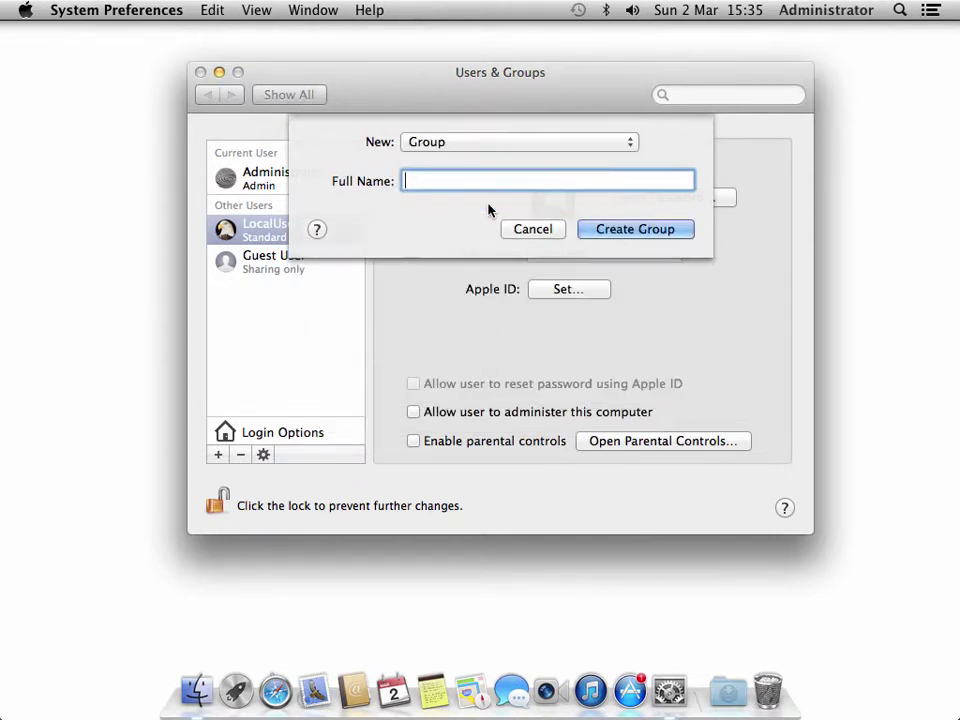
pyautogui.write('WebDevelopment')
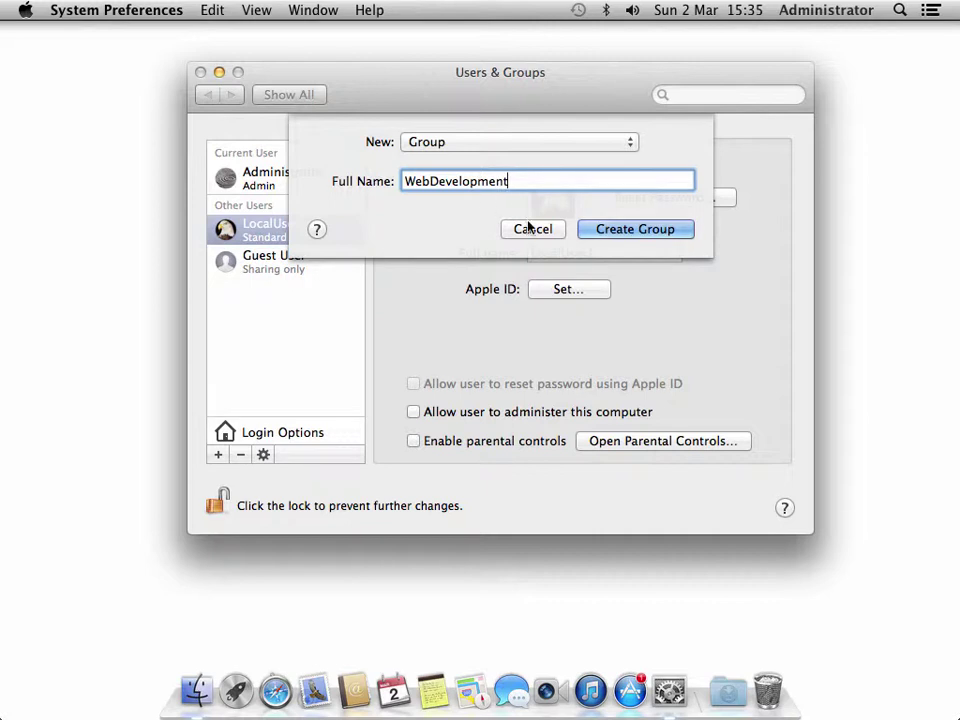
# - Create the WebDevelopment group with LocalUser1 as a member, then open Finder
pyautogui.click(636, 229)
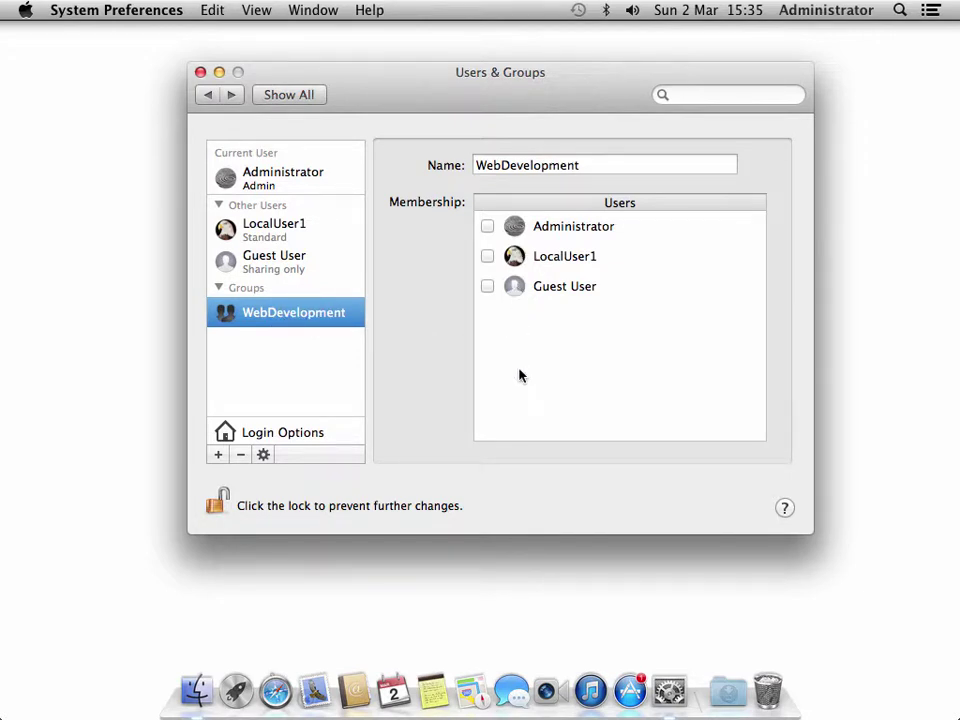
pyautogui.click(488, 257)
pyautogui.moveTo(474, 95); pyautogui.dragTo(642, 100)
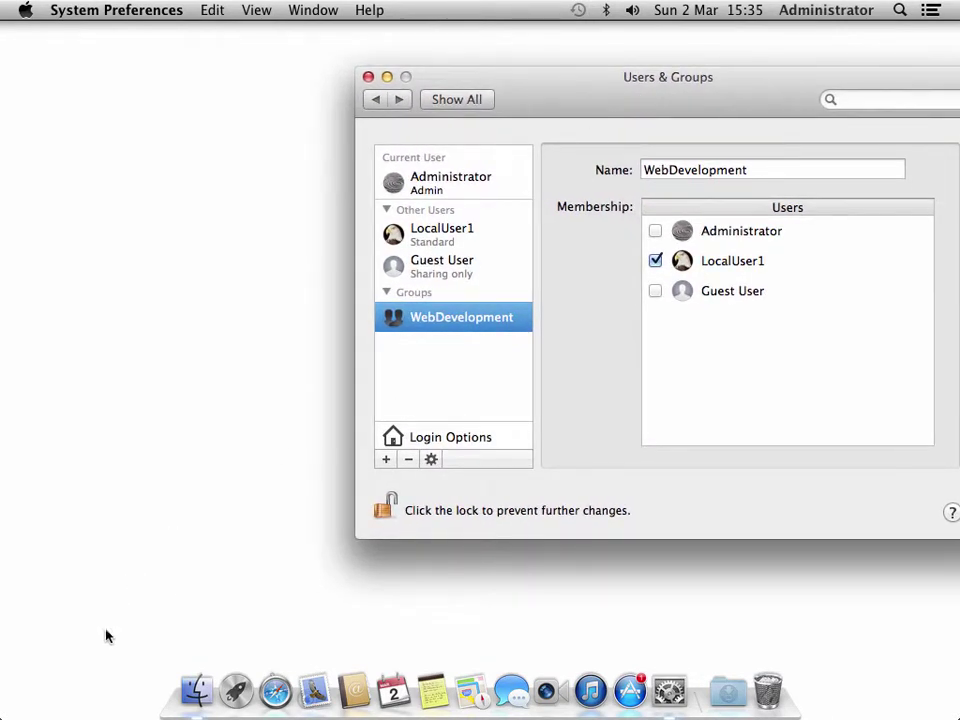
pyautogui.click(195, 690)
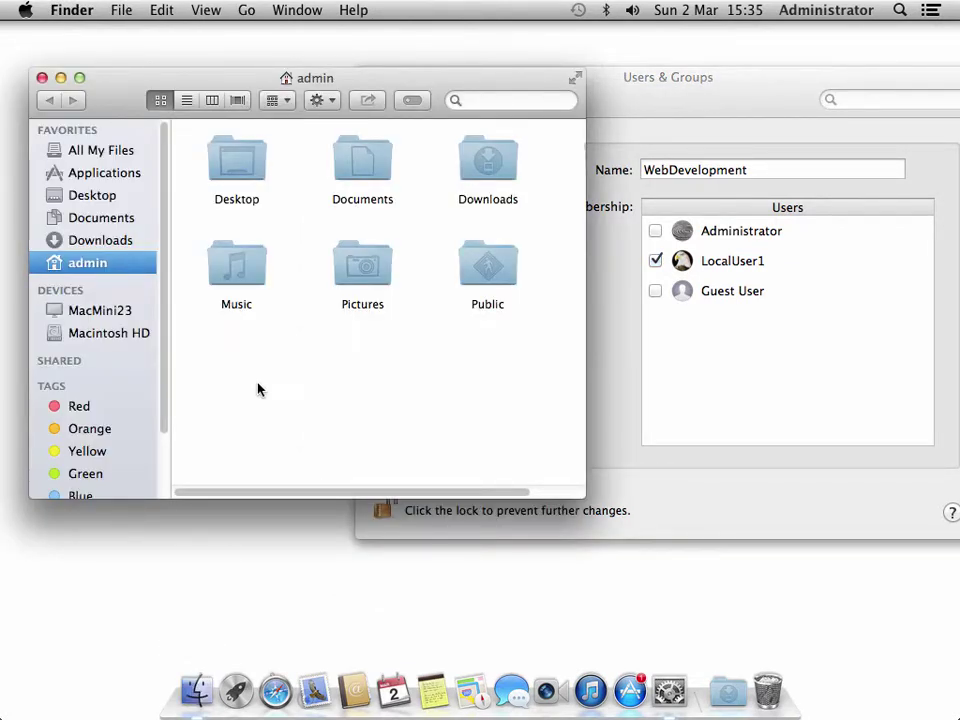
# - Browse Macintosh HD > Users > localuser1 in Finder to view its home folder
pyautogui.click(131, 340)
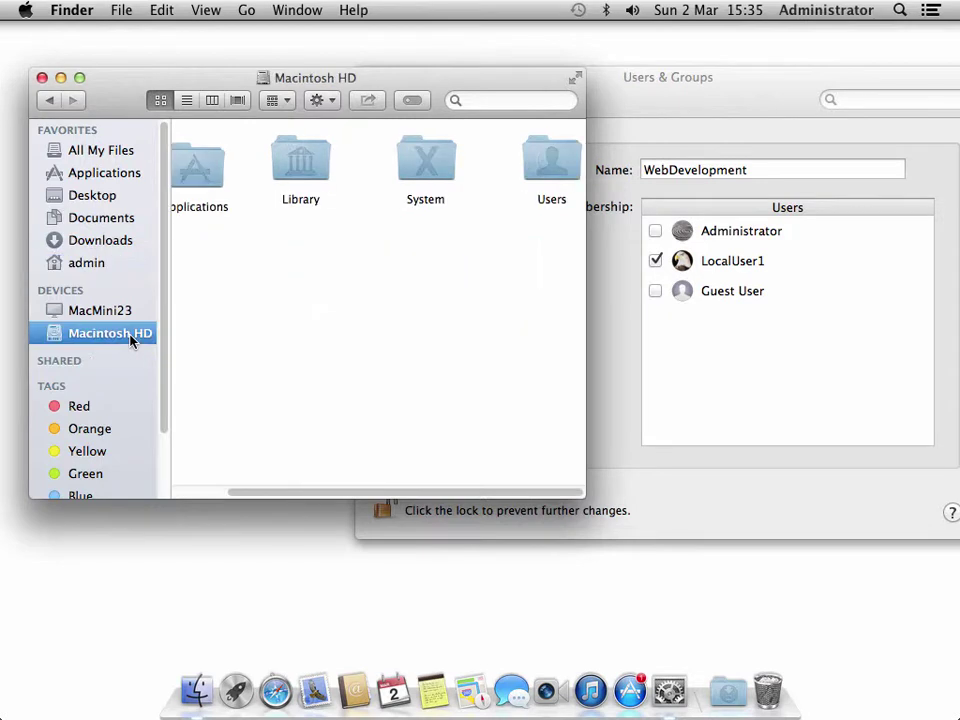
pyautogui.click(554, 171)
pyautogui.doubleClick(554, 171)
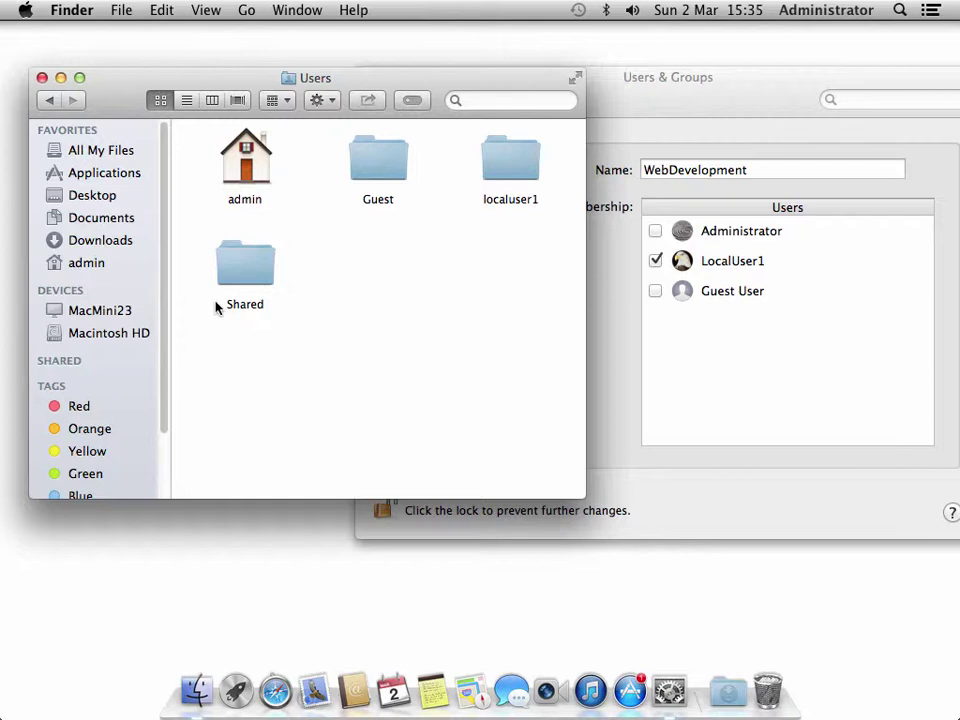
pyautogui.click(263, 175)
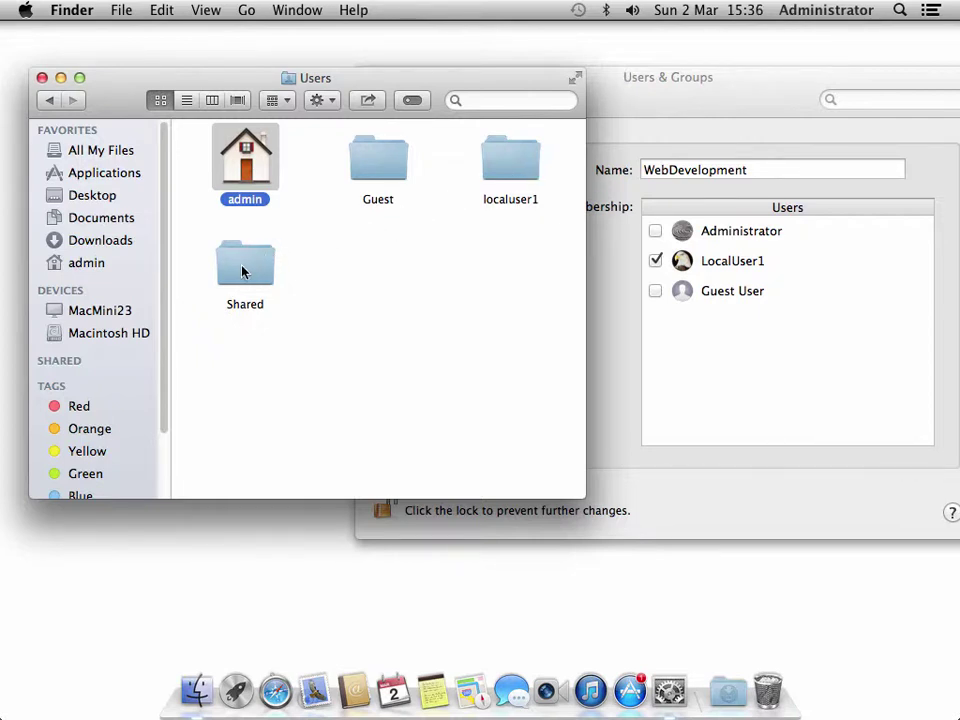
pyautogui.doubleClick(527, 164)
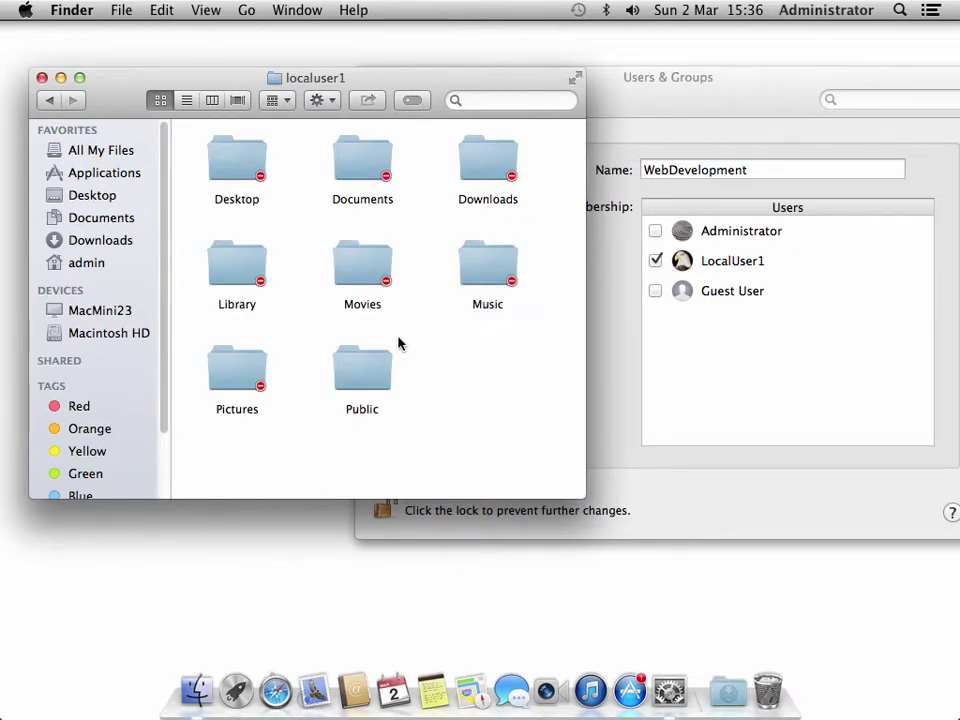
# - Open the admin home folder and look over Desktop, Documents, Downloads, Music, Pictures and Public
pyautogui.click(50, 101)
pyautogui.click(246, 176)
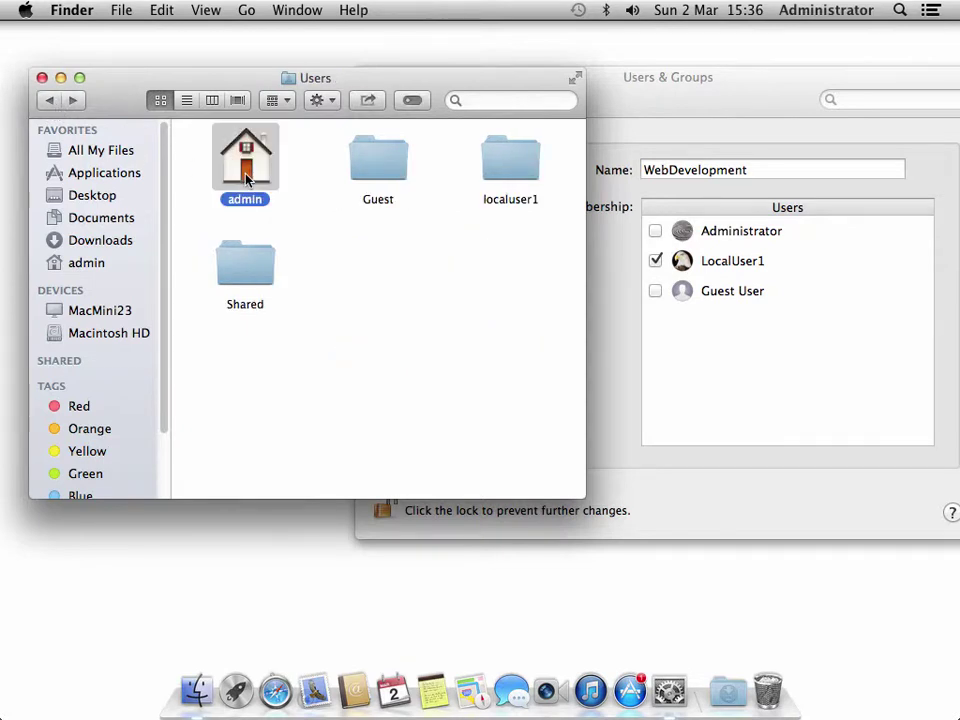
pyautogui.doubleClick(246, 176)
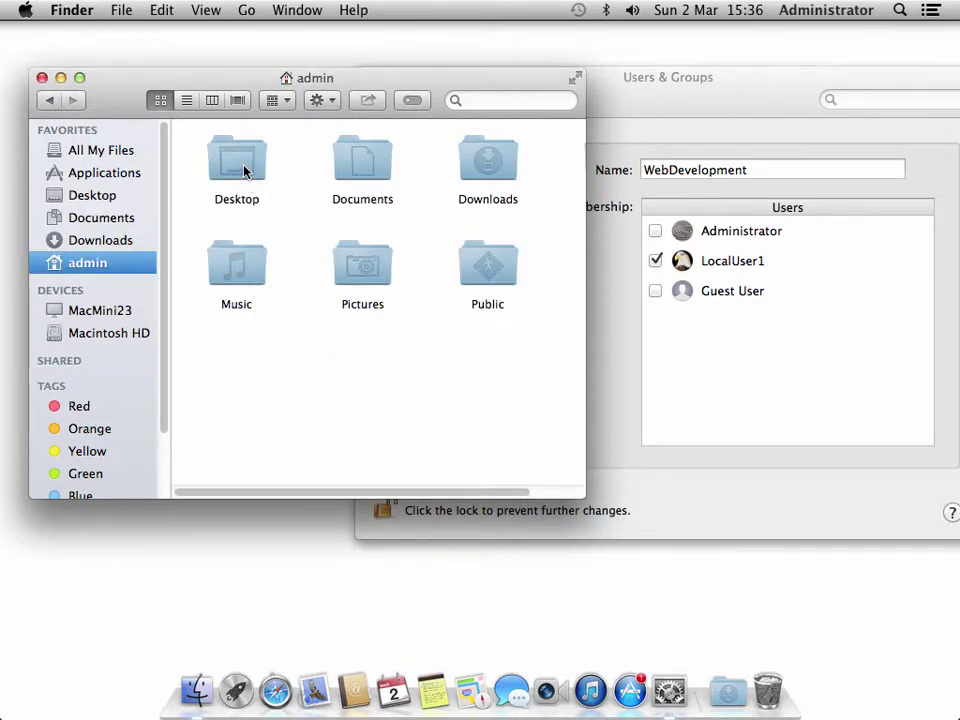
pyautogui.click(243, 172)
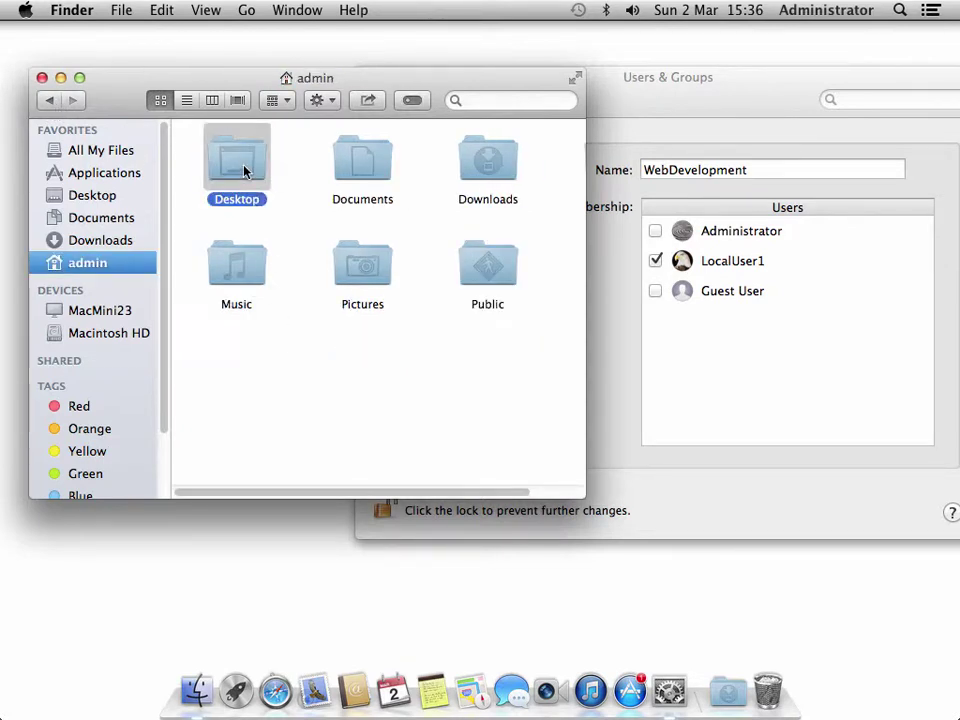
pyautogui.click(352, 172)
pyautogui.click(484, 166)
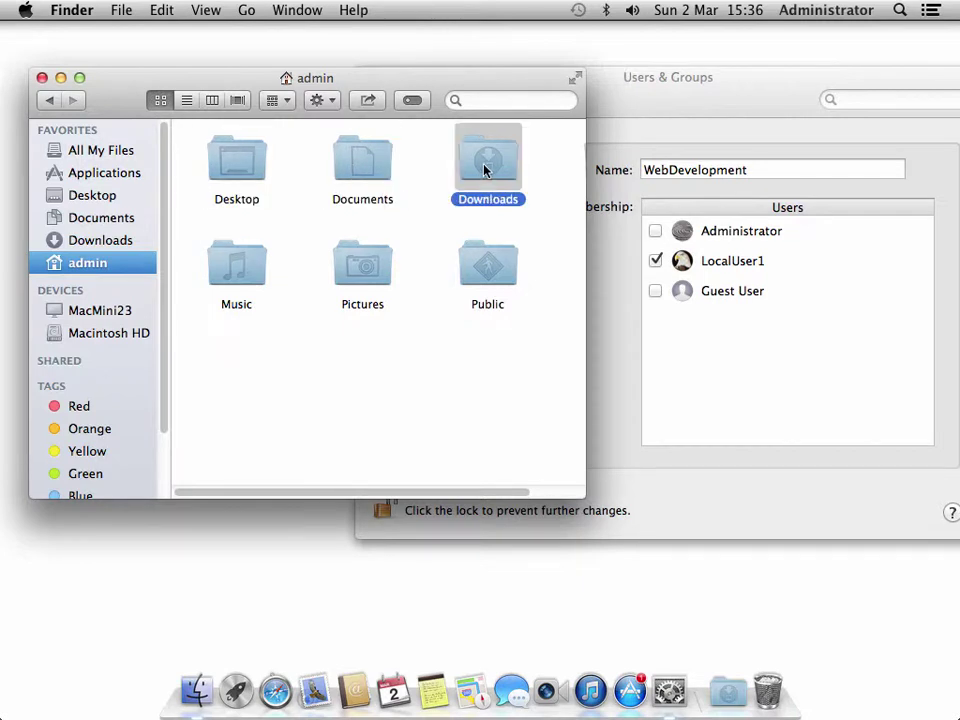
pyautogui.click(226, 278)
pyautogui.click(372, 276)
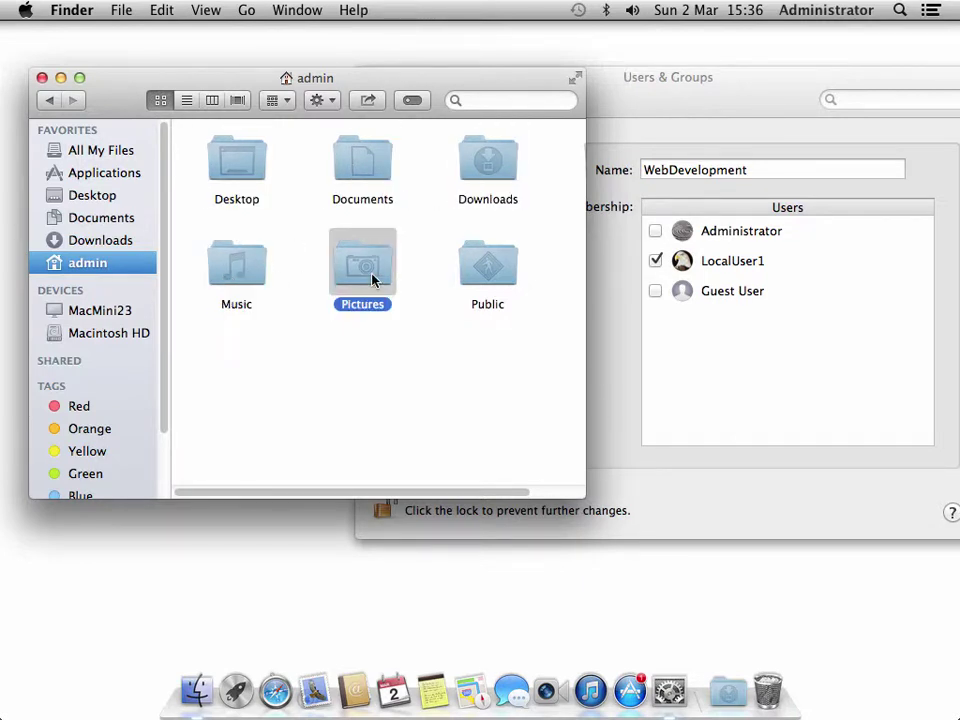
pyautogui.click(510, 278)
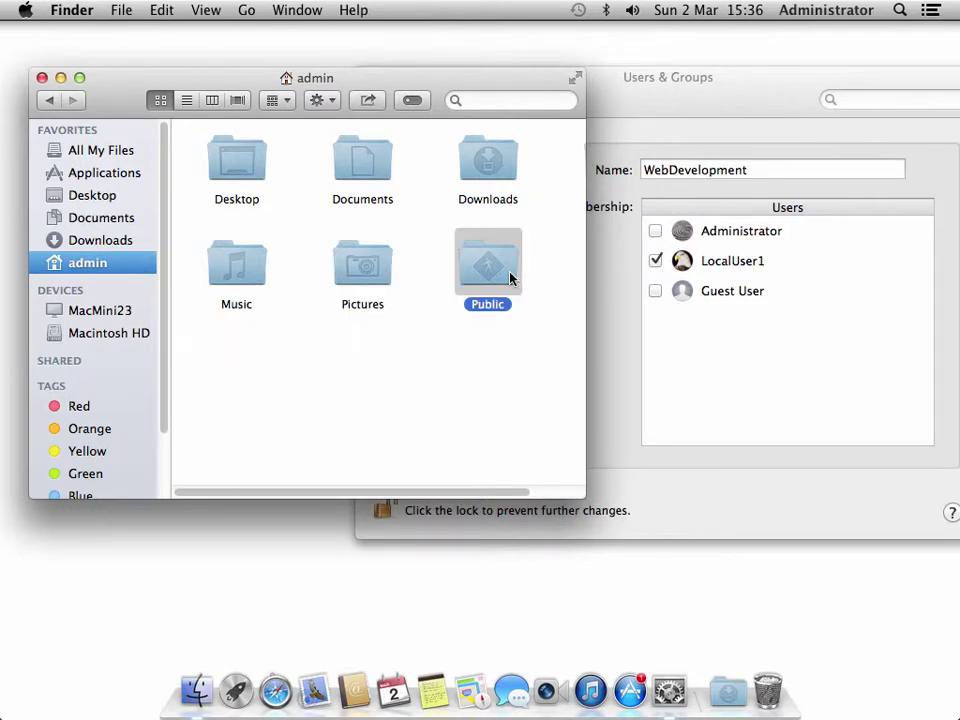
pyautogui.click(216, 369)
# - Create a folder named 'Applications' placed below Music, then return to the Users folder
pyautogui.rightClick(217, 371)
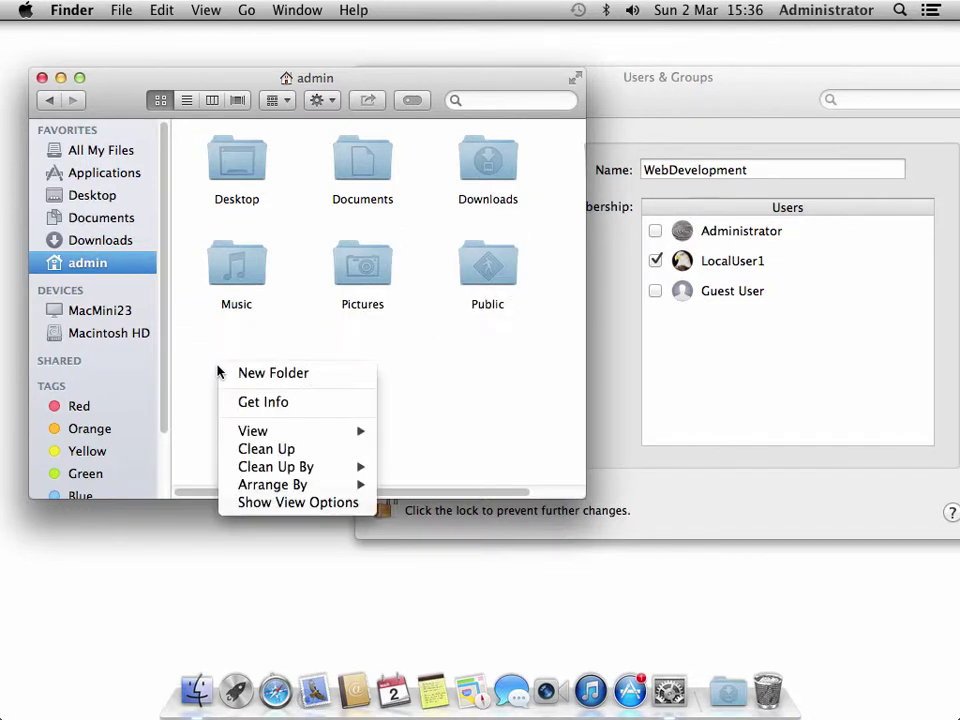
pyautogui.click(245, 373)
pyautogui.write('Ap')
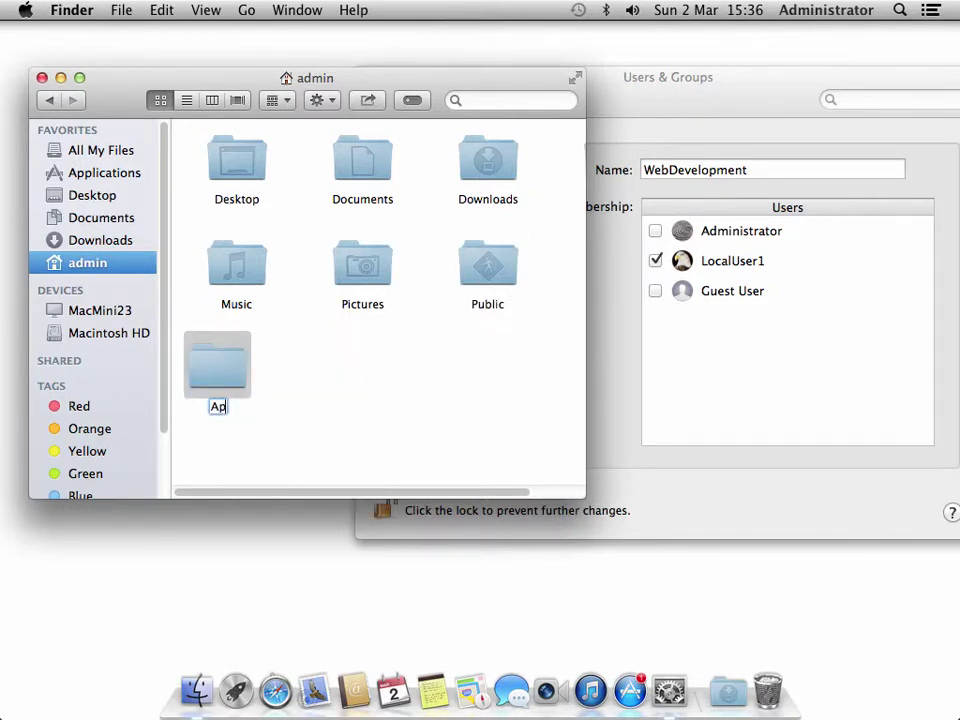
pyautogui.write('plications')
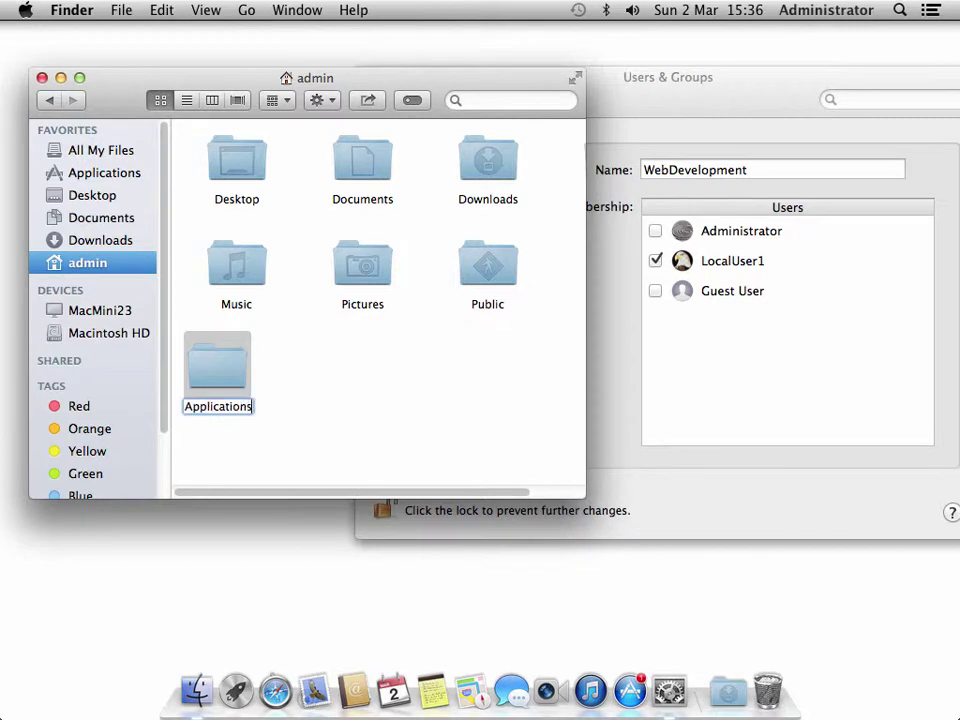
pyautogui.press('Return')
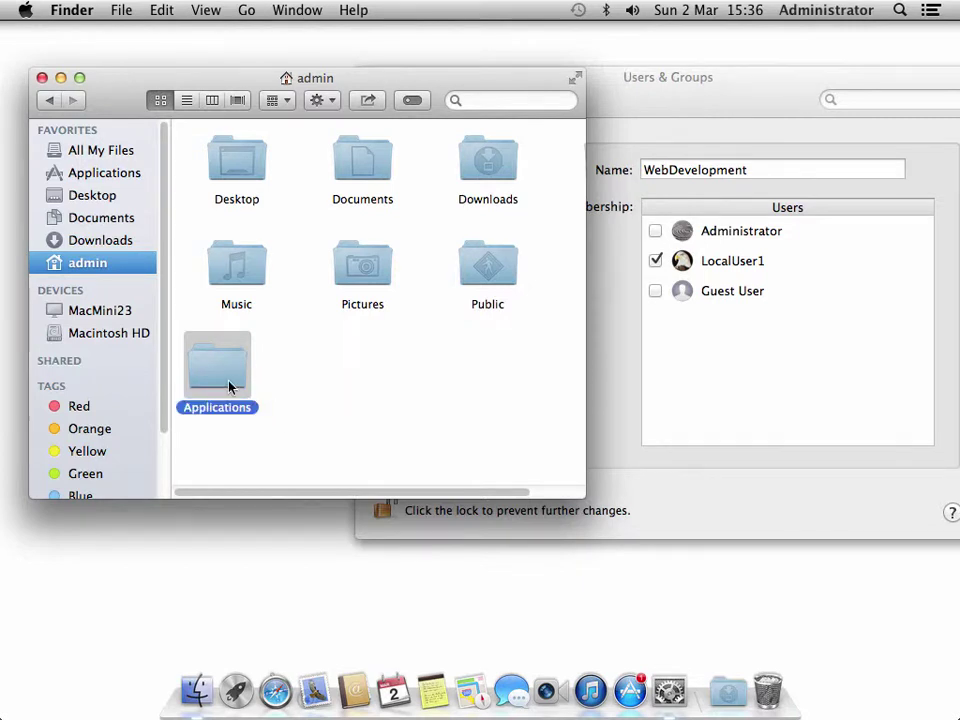
pyautogui.moveTo(229, 388); pyautogui.dragTo(252, 386)
pyautogui.click(342, 388)
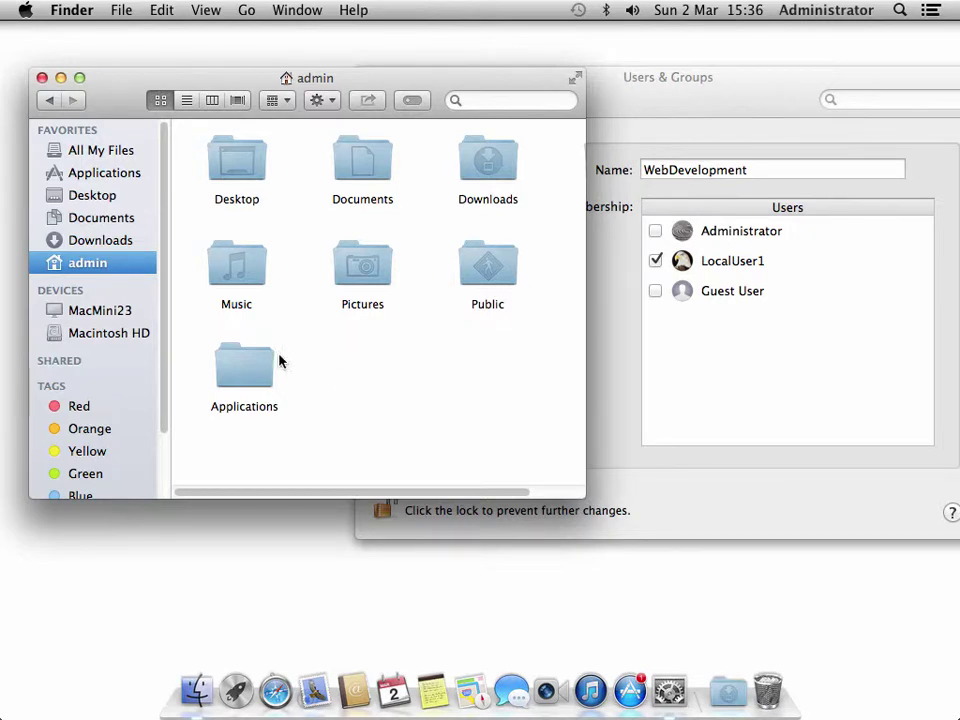
pyautogui.click(52, 102)
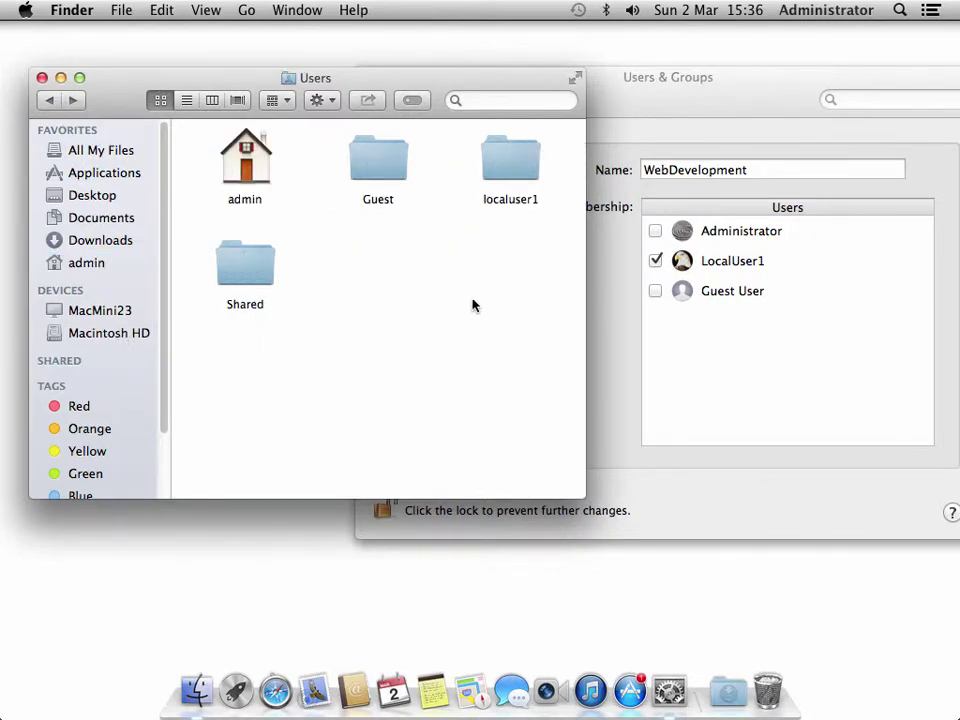
# - Remove the LocalUser1 account from Users & Groups, keeping its home folder in a disk image
pyautogui.click(731, 110)
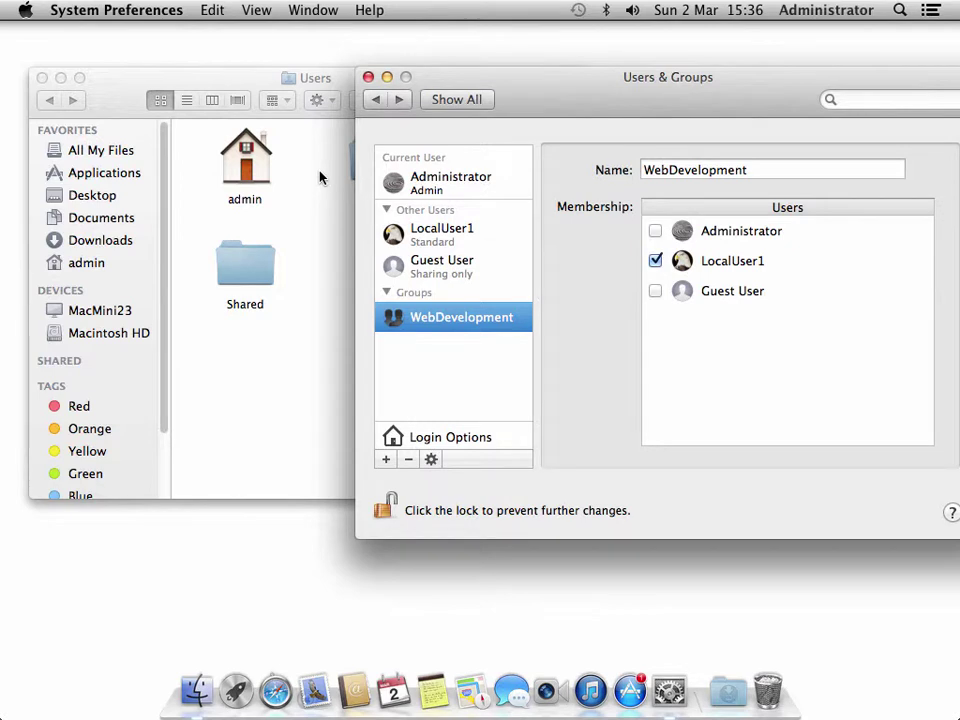
pyautogui.click(455, 238)
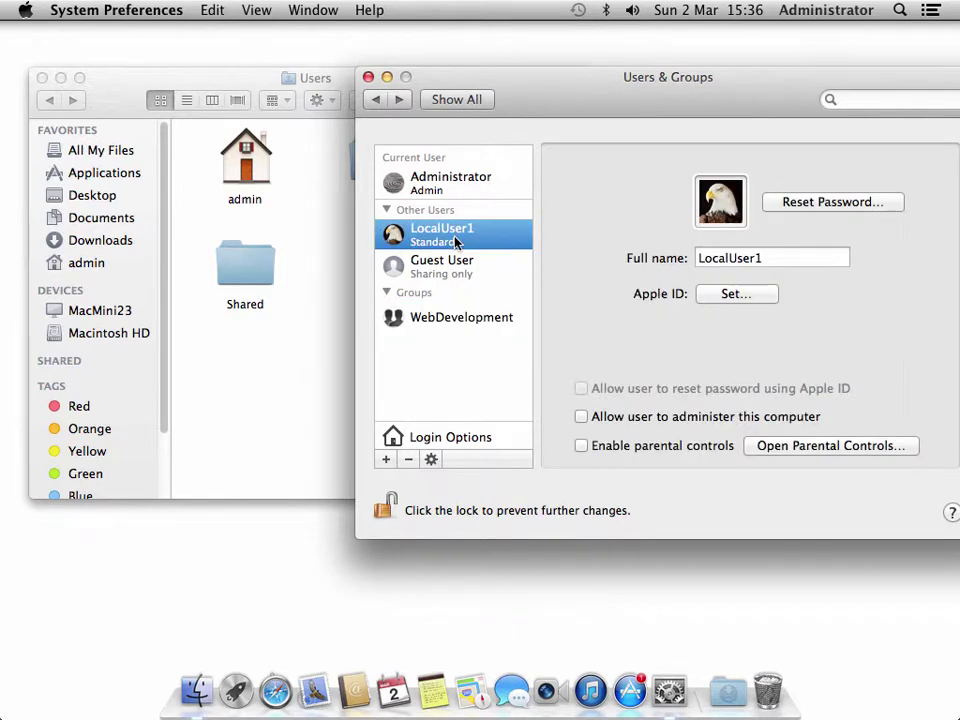
pyautogui.click(409, 460)
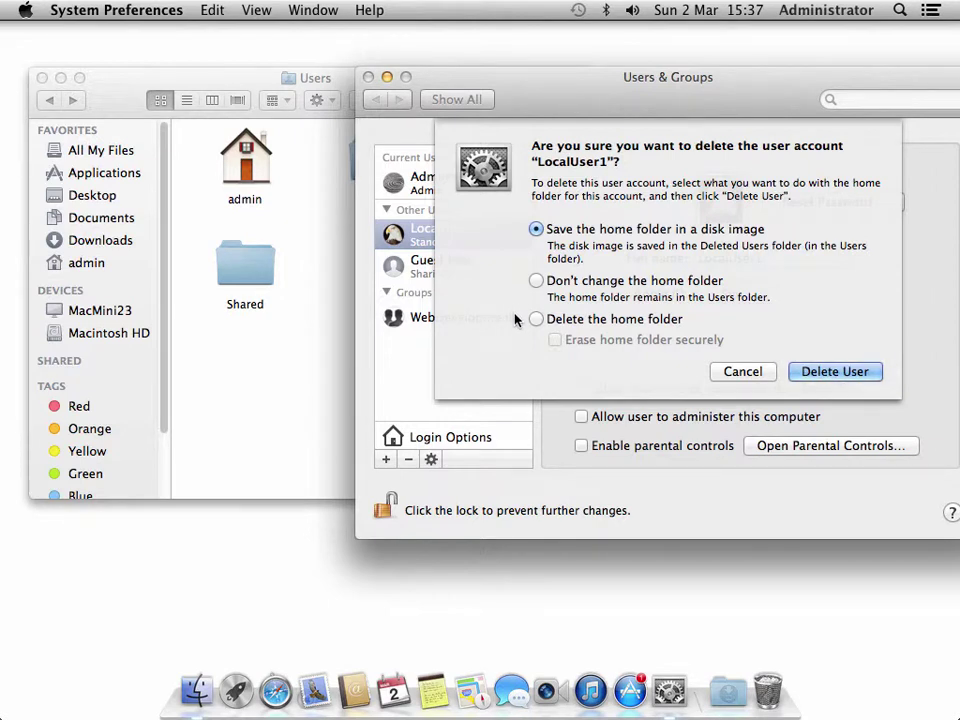
pyautogui.click(822, 372)
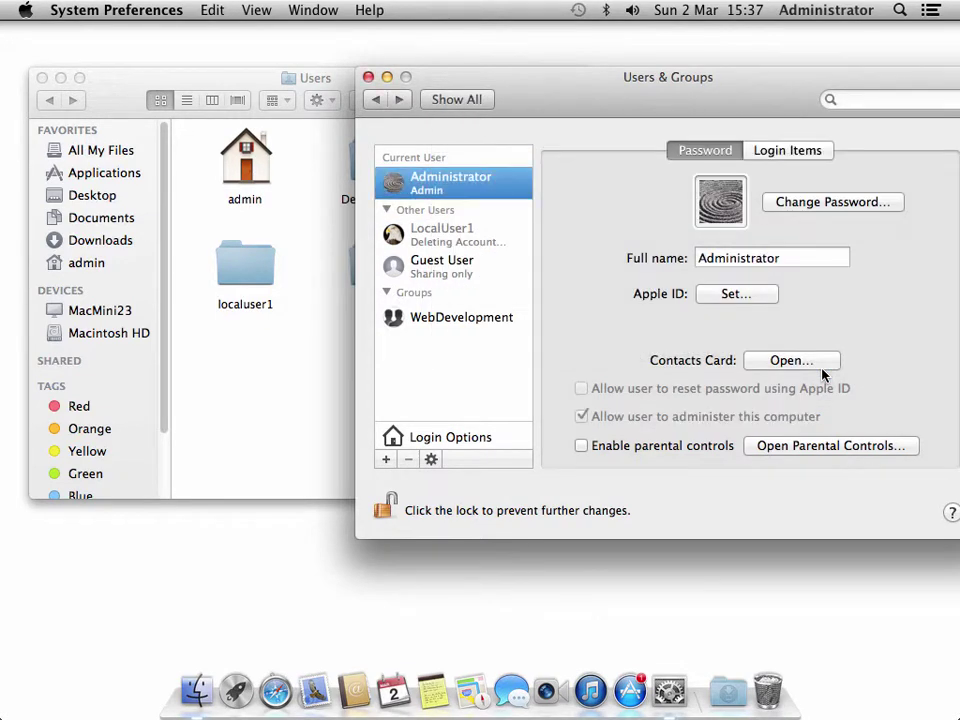
# - Find localuser1.dmg in Deleted Users, close the Finder window, and move Users & Groups left
pyautogui.click(302, 375)
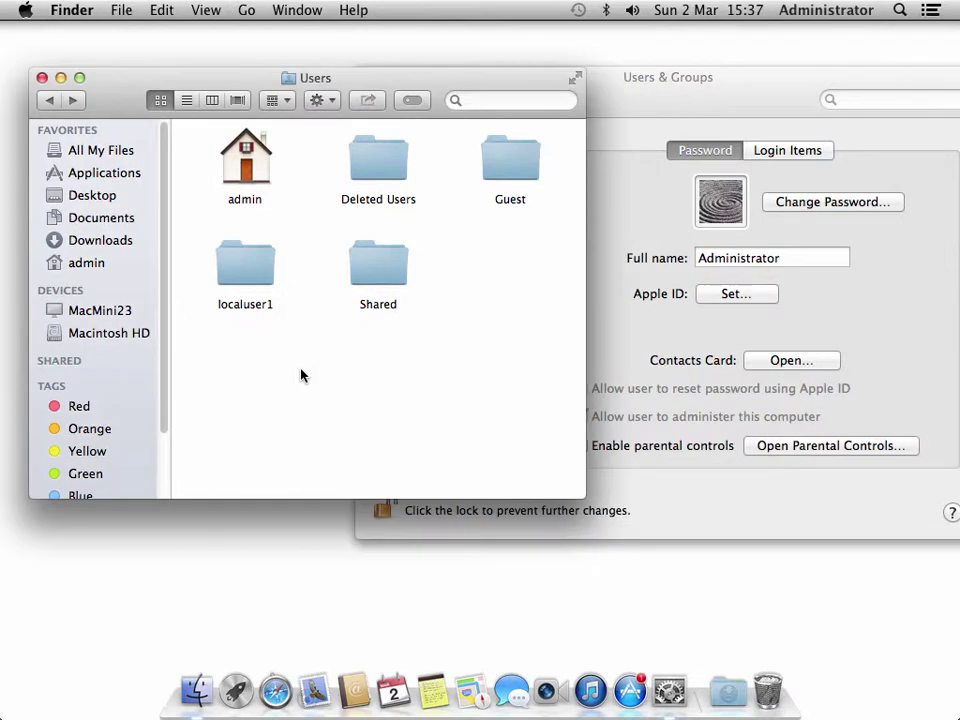
pyautogui.doubleClick(377, 178)
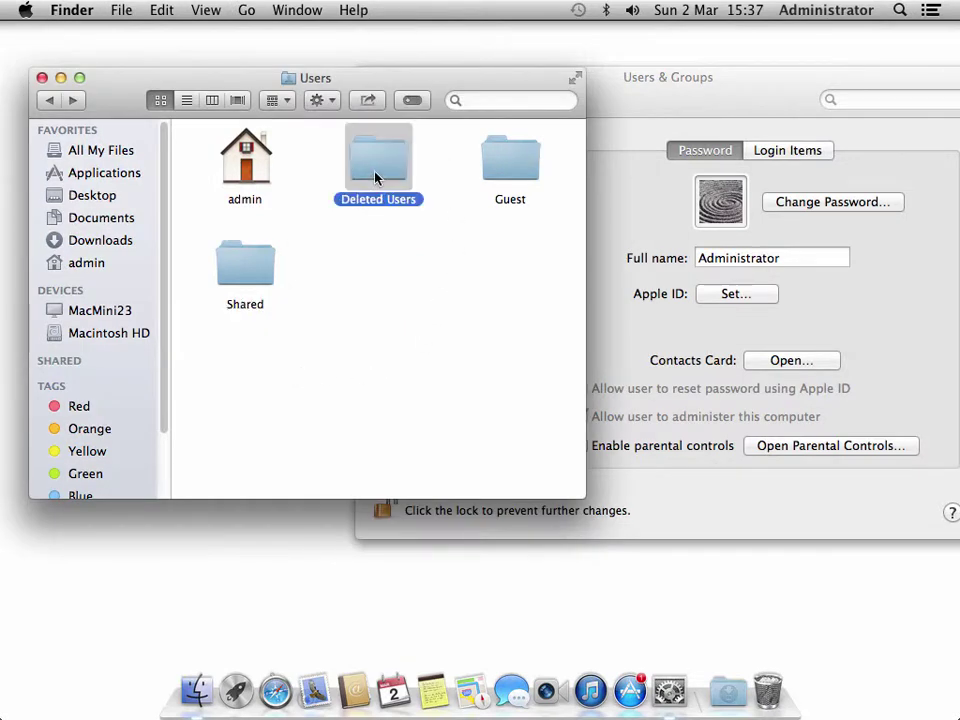
pyautogui.moveTo(178, 121); pyautogui.dragTo(356, 240)
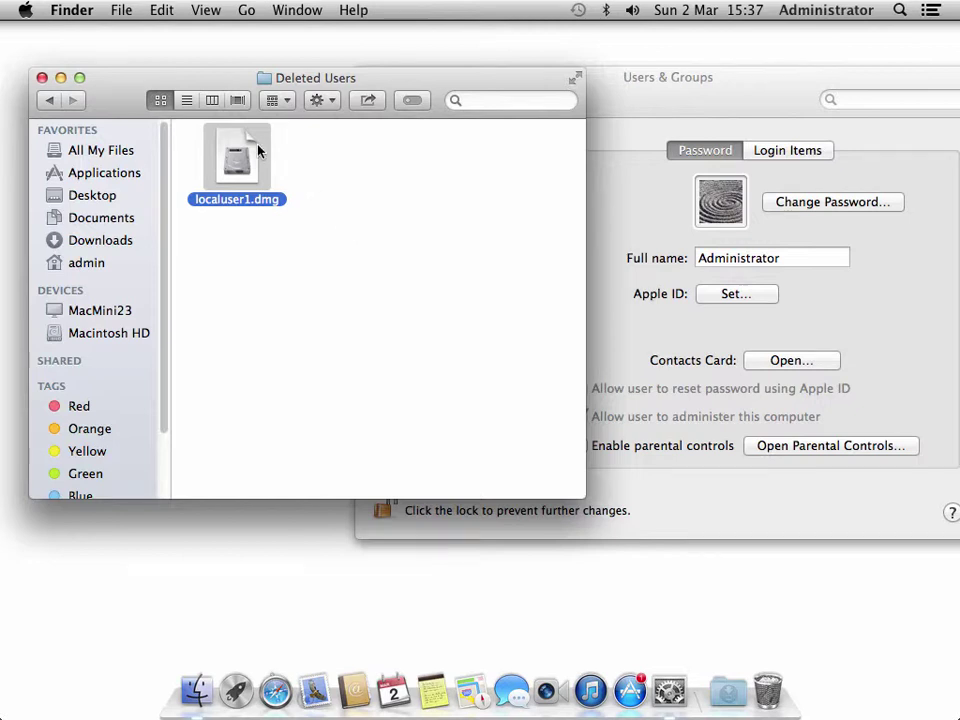
pyautogui.click(40, 78)
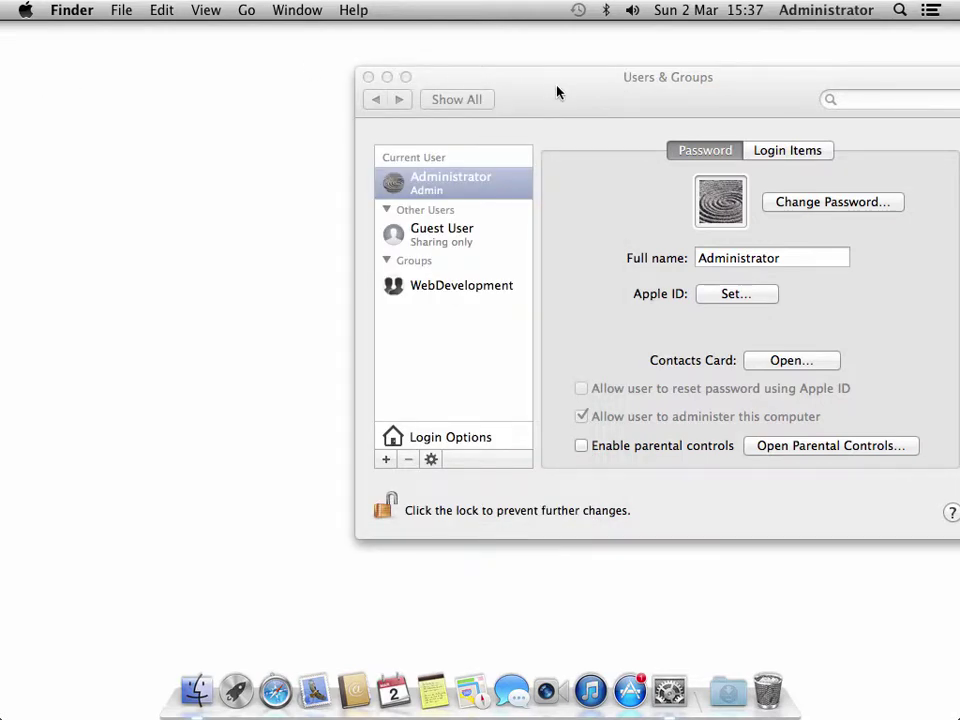
pyautogui.moveTo(557, 90); pyautogui.dragTo(350, 85)
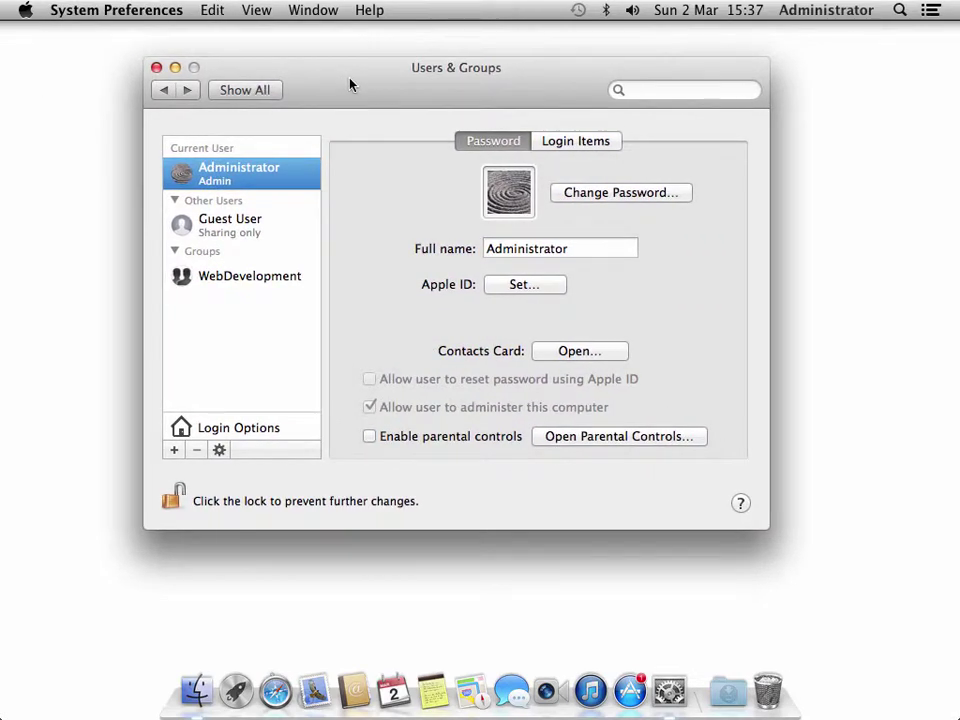
# - Show the Login Options and keep Automatic login set to Off
pyautogui.click(238, 428)
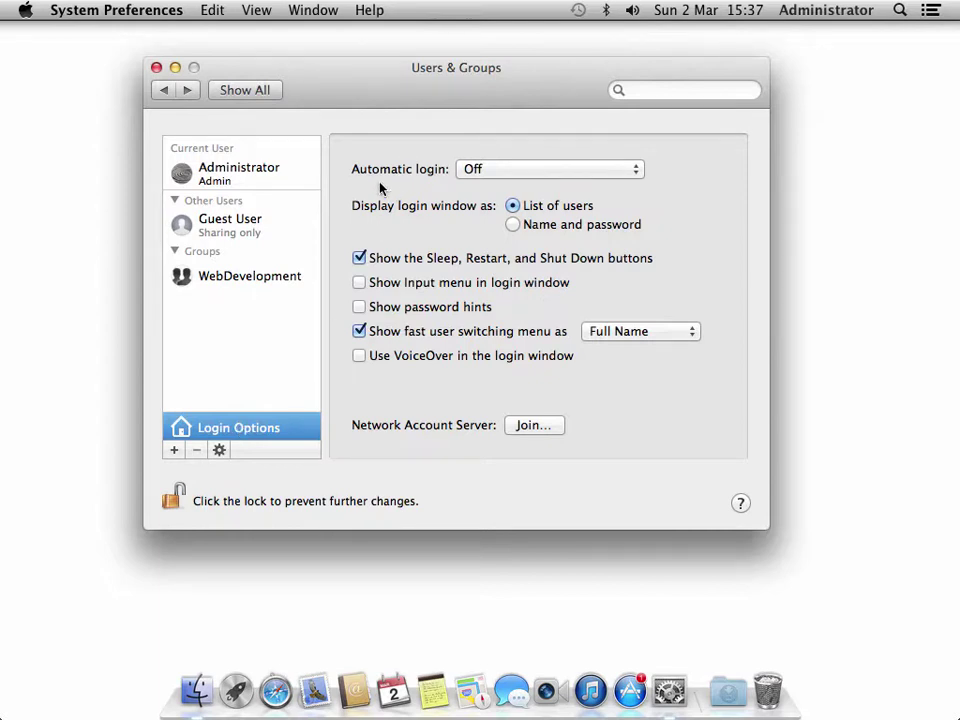
pyautogui.click(516, 171)
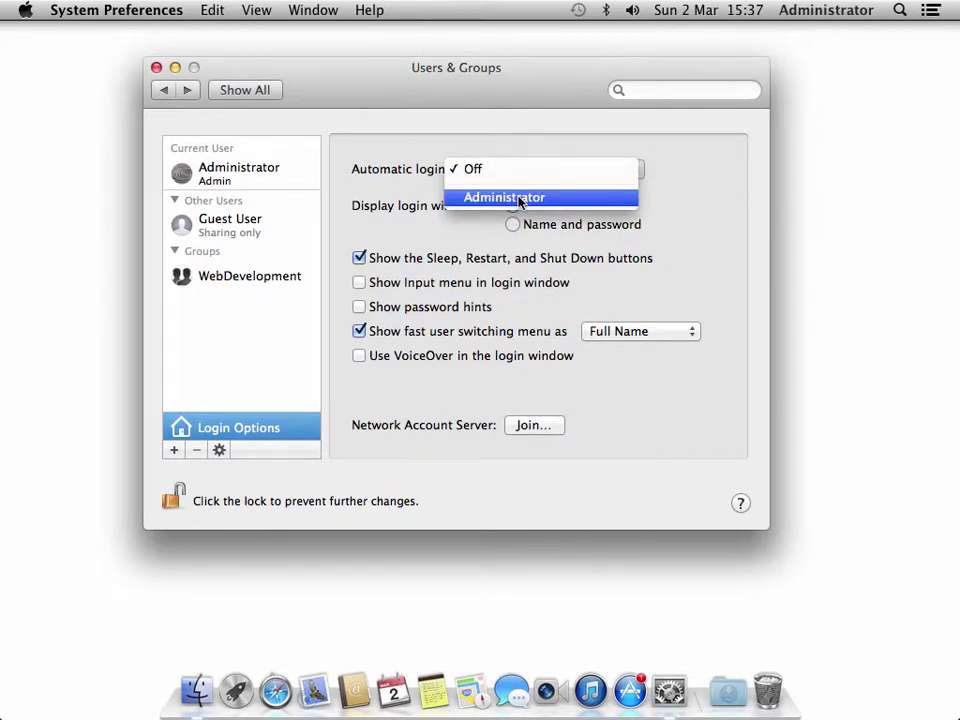
pyautogui.click(412, 190)
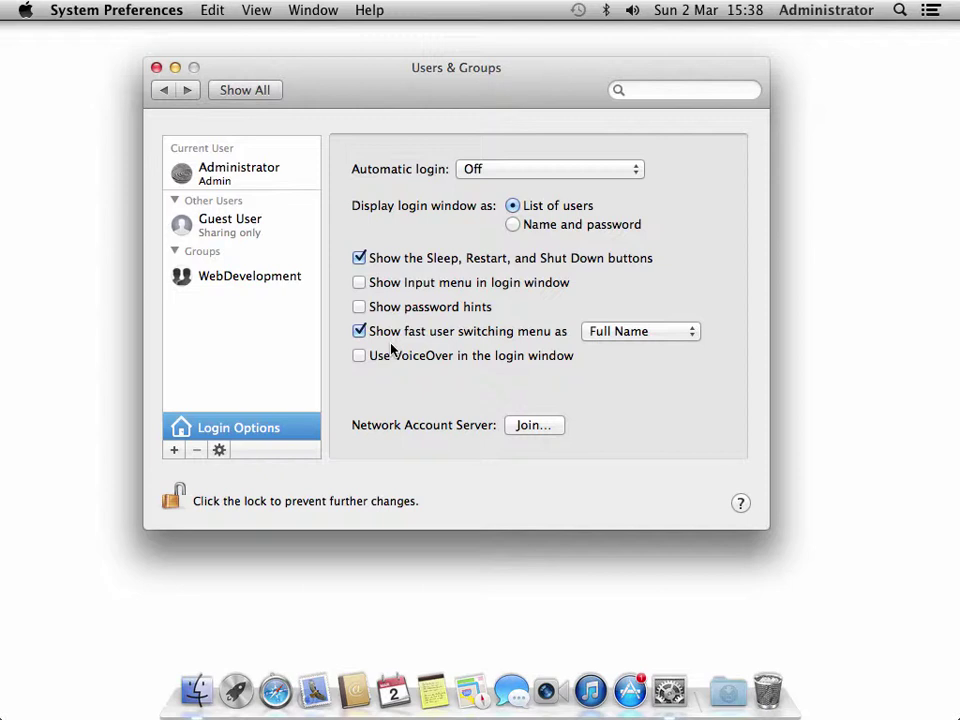
# - Change the fast user switching menu from Full Name to Icon and check the new menu-bar icon
pyautogui.click(810, 11)
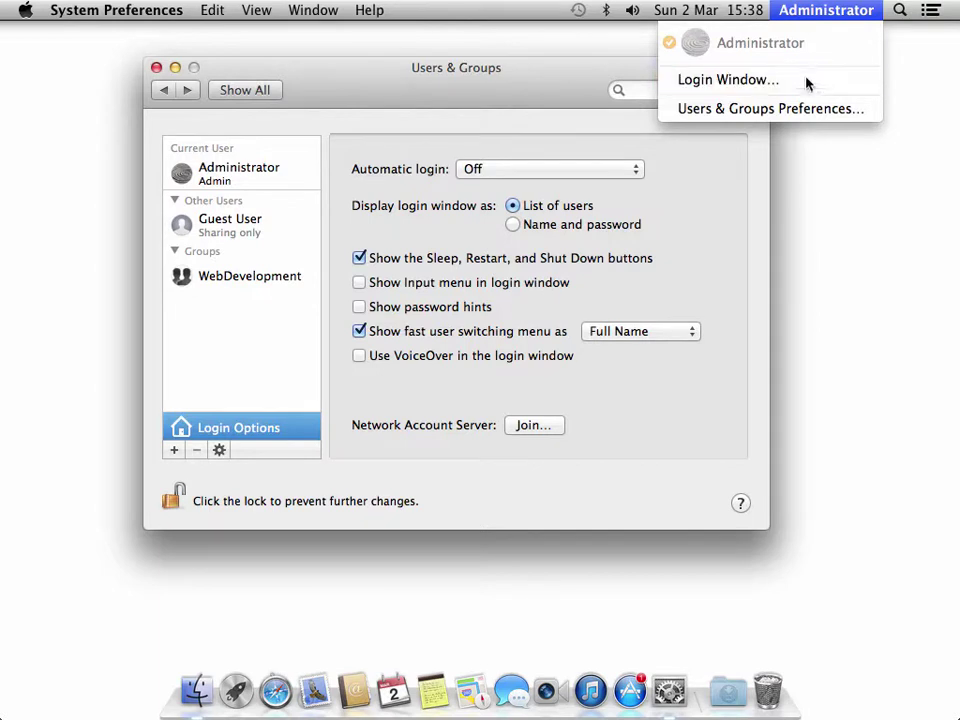
pyautogui.click(630, 262)
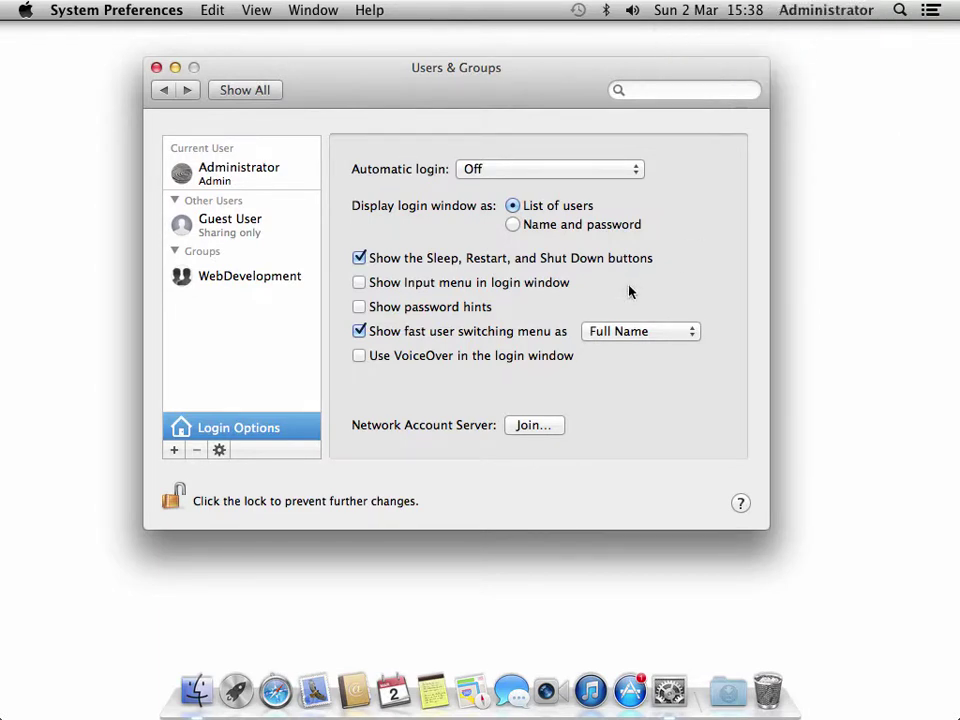
pyautogui.click(648, 334)
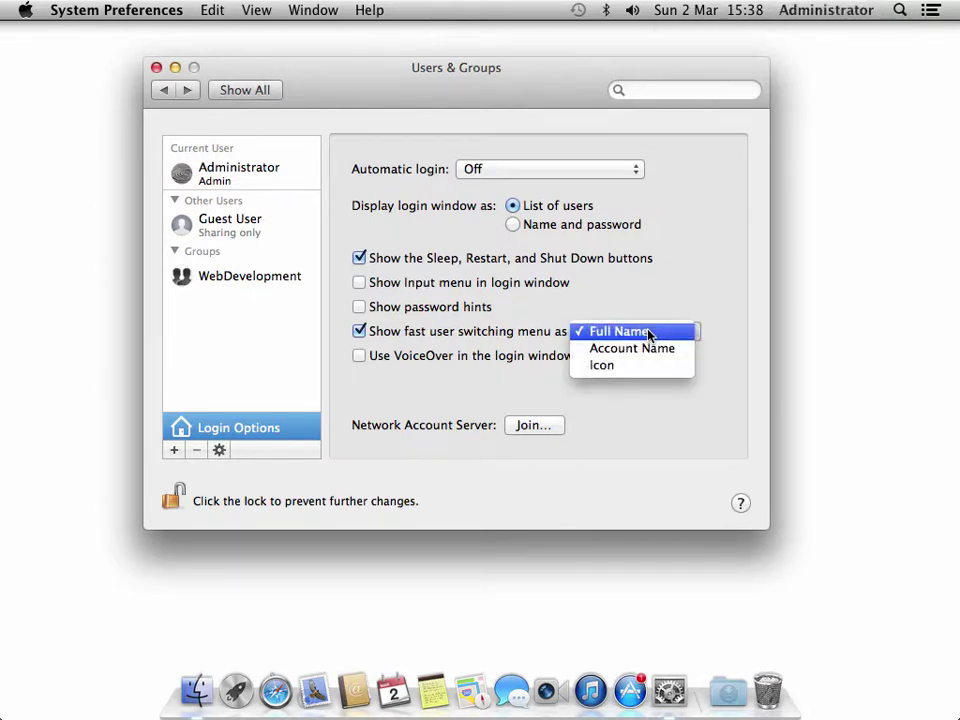
pyautogui.click(647, 347)
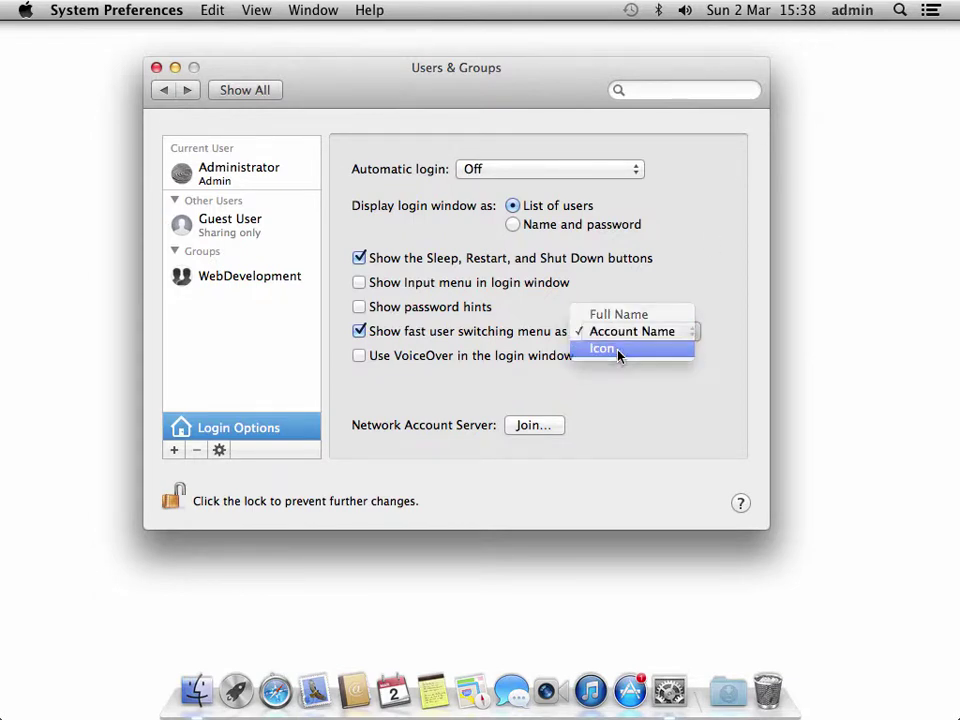
pyautogui.click(619, 349)
pyautogui.click(866, 18)
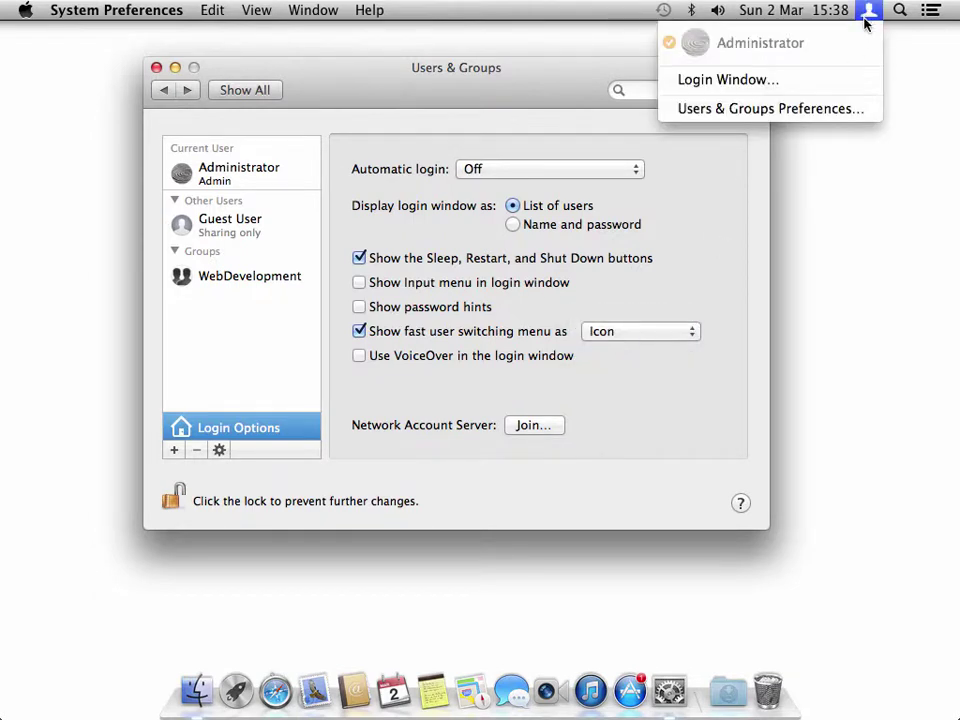
pyautogui.click(812, 342)
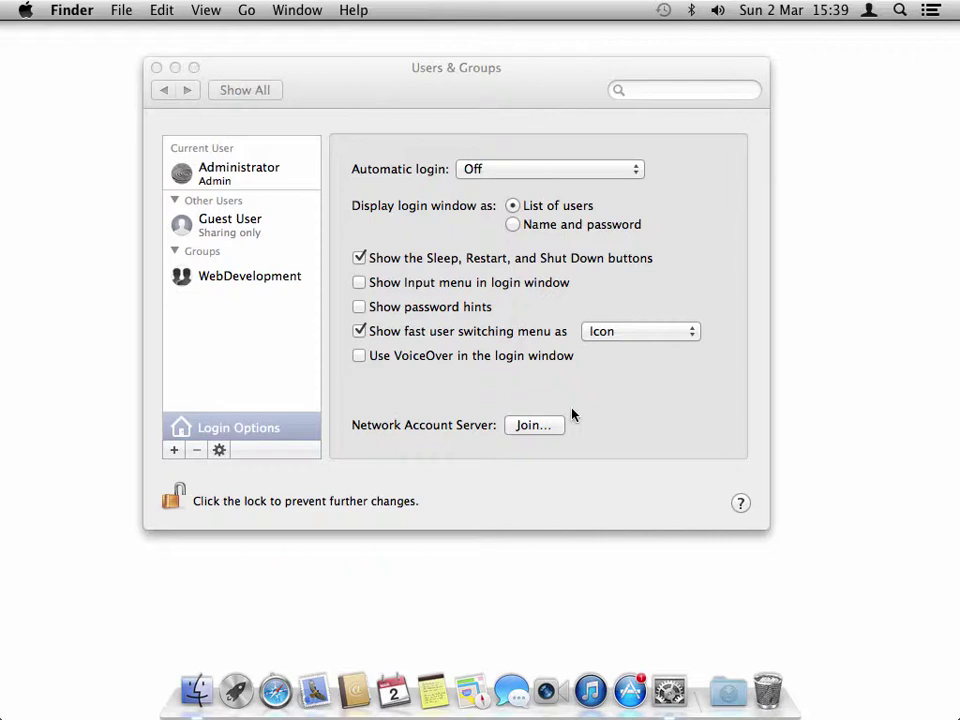
pyautogui.click(280, 90)
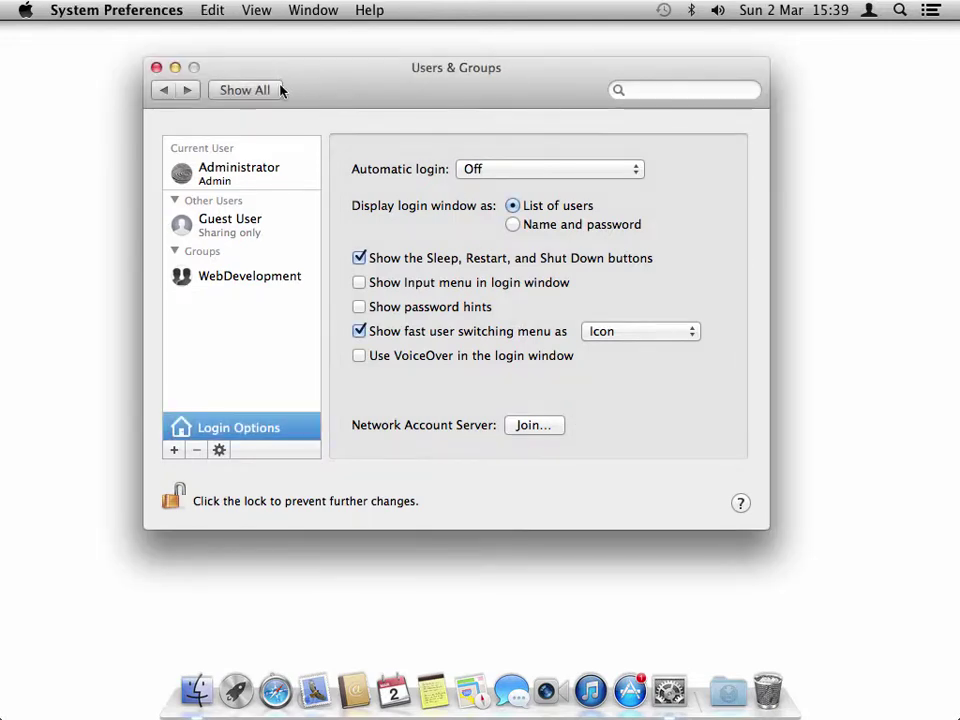
# - Return to the full preference pane overview, then quit System Preferences
pyautogui.click(266, 91)
pyautogui.moveTo(321, 81); pyautogui.dragTo(321, 60)
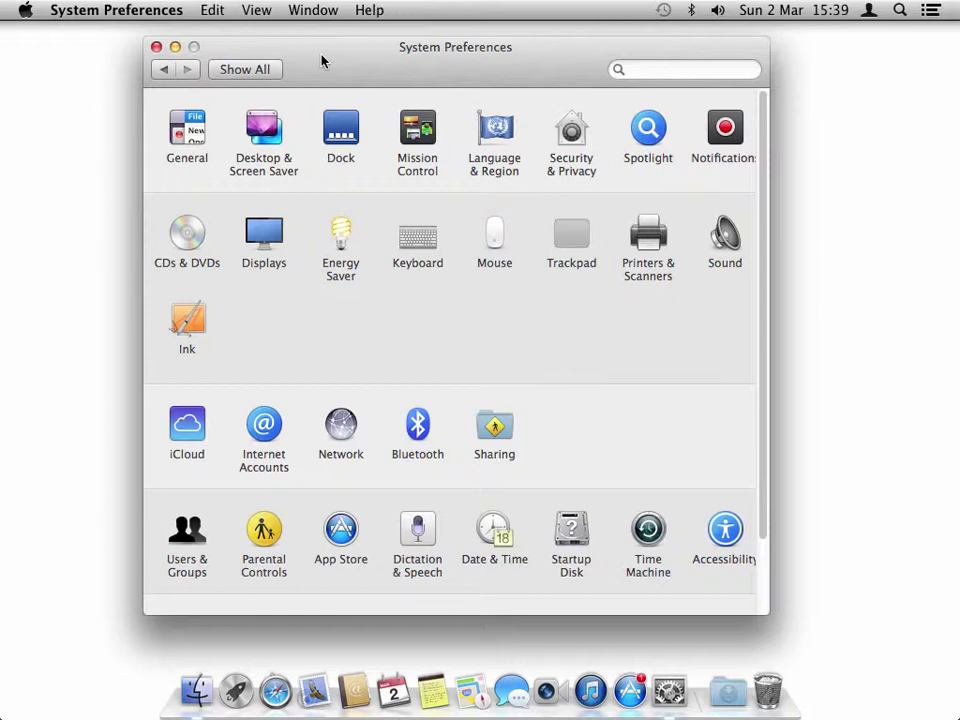
pyautogui.click(110, 12)
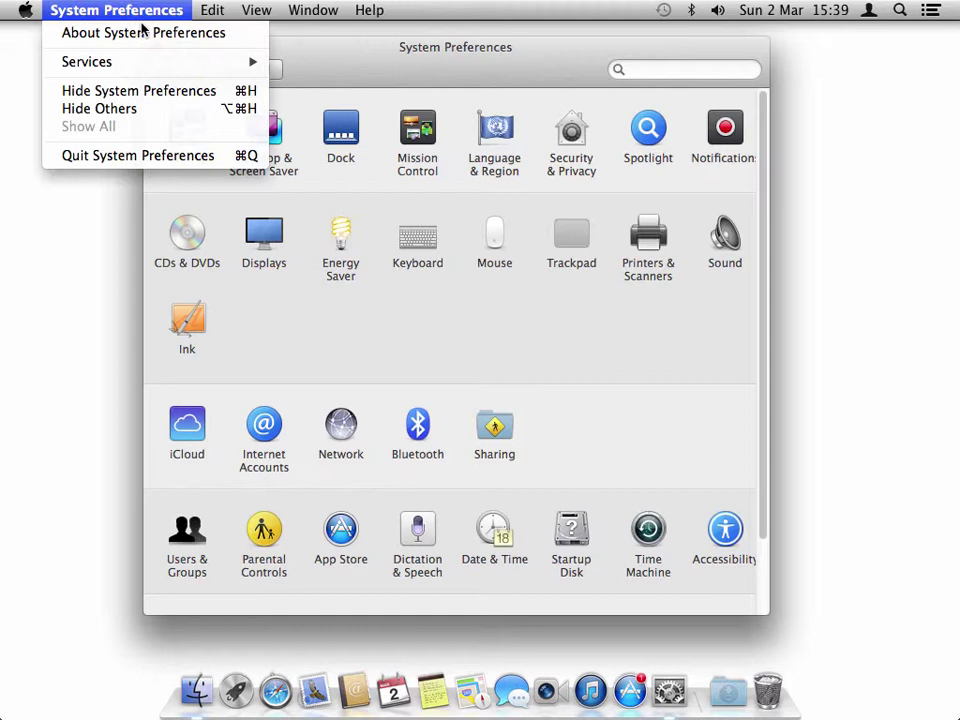
pyautogui.click(139, 160)
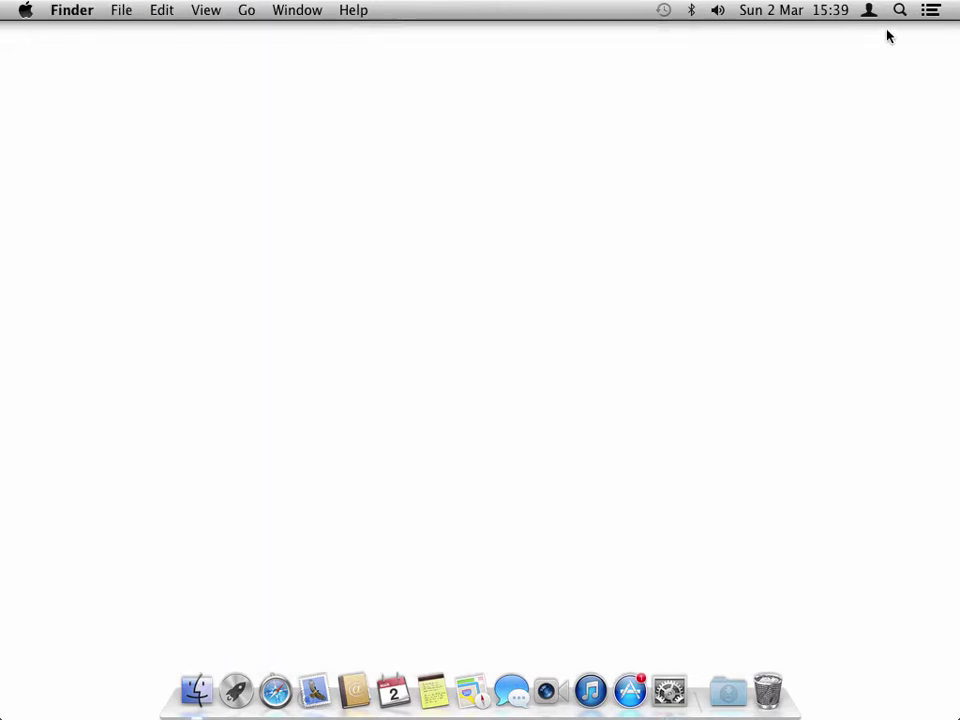
# - Launch Keychain Access by searching 'keyc' in Spotlight
pyautogui.click(898, 12)
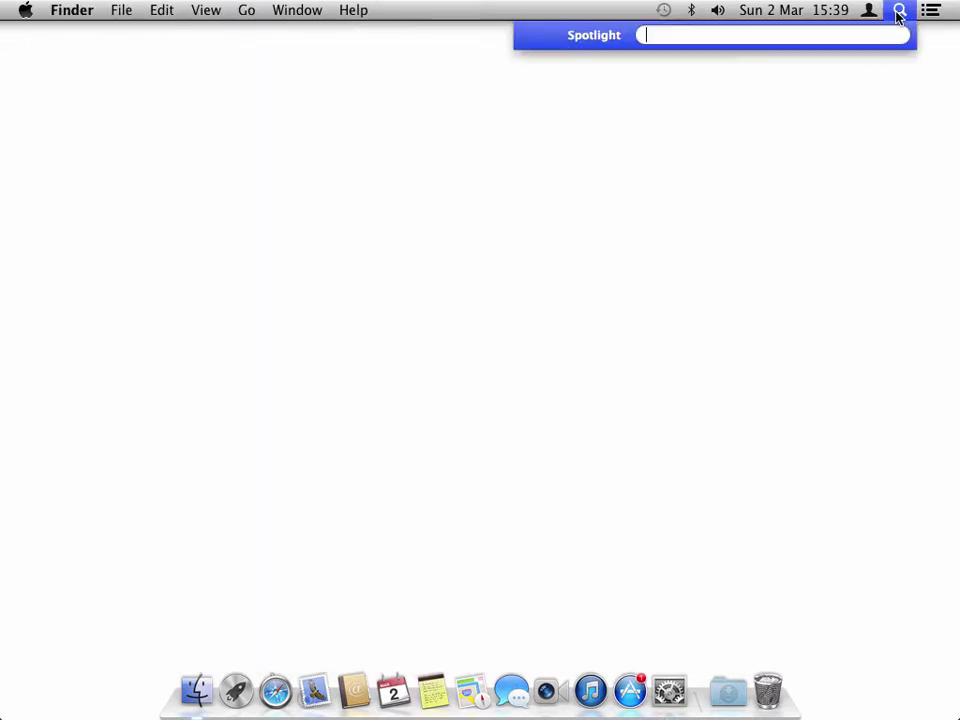
pyautogui.write('keyc')
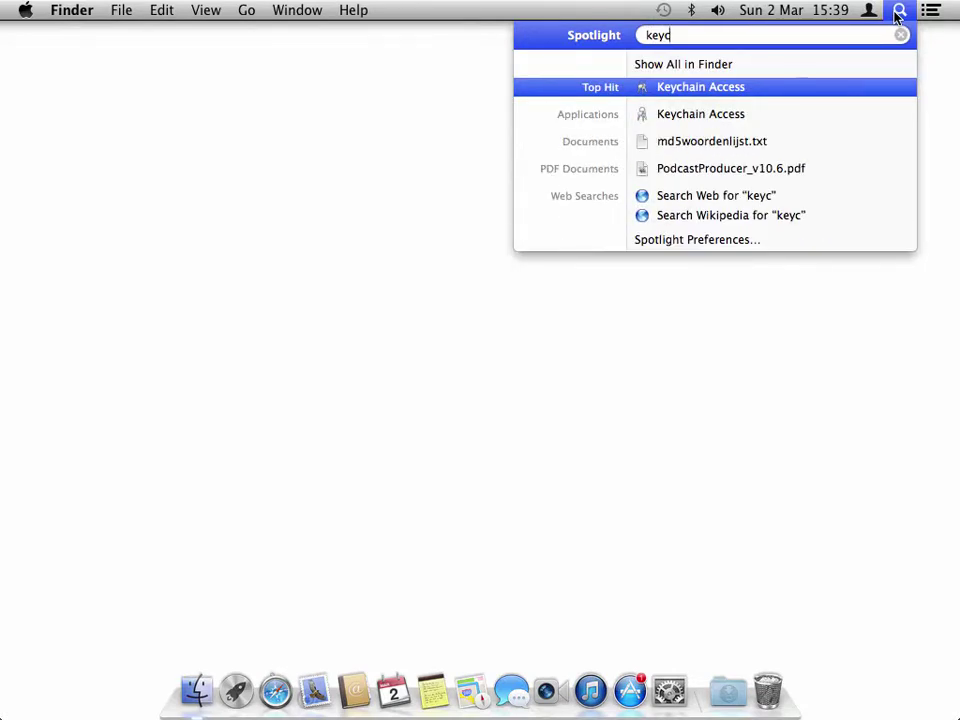
pyautogui.click(740, 87)
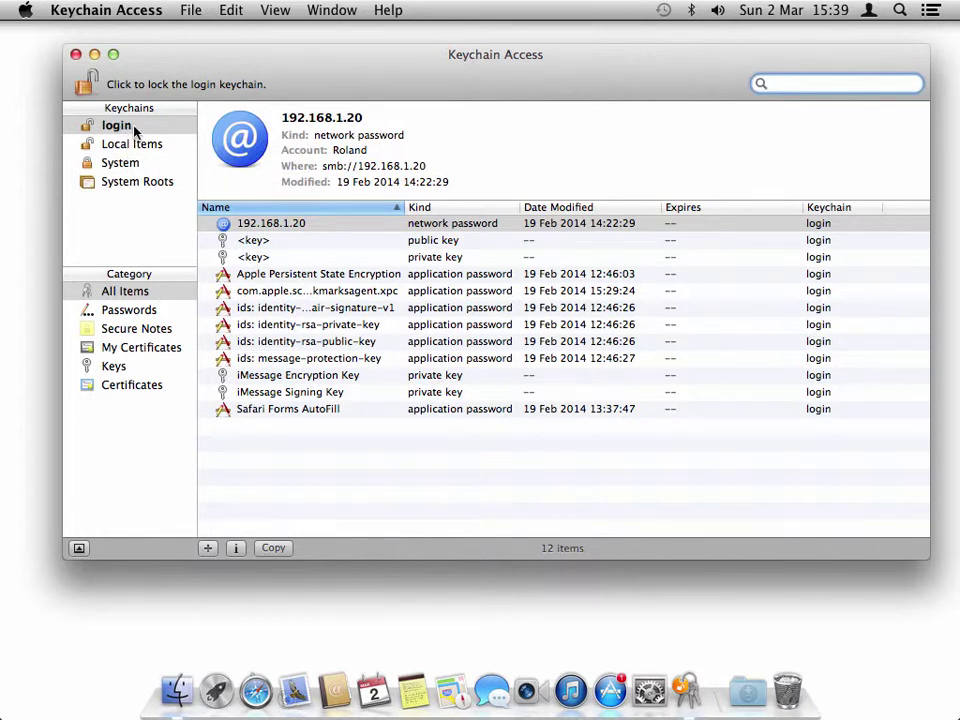
# - Browse the login keychain's Passwords, Secure Notes, My Certificates, Keys and Certificates, then reopen System Preferences
pyautogui.click(152, 311)
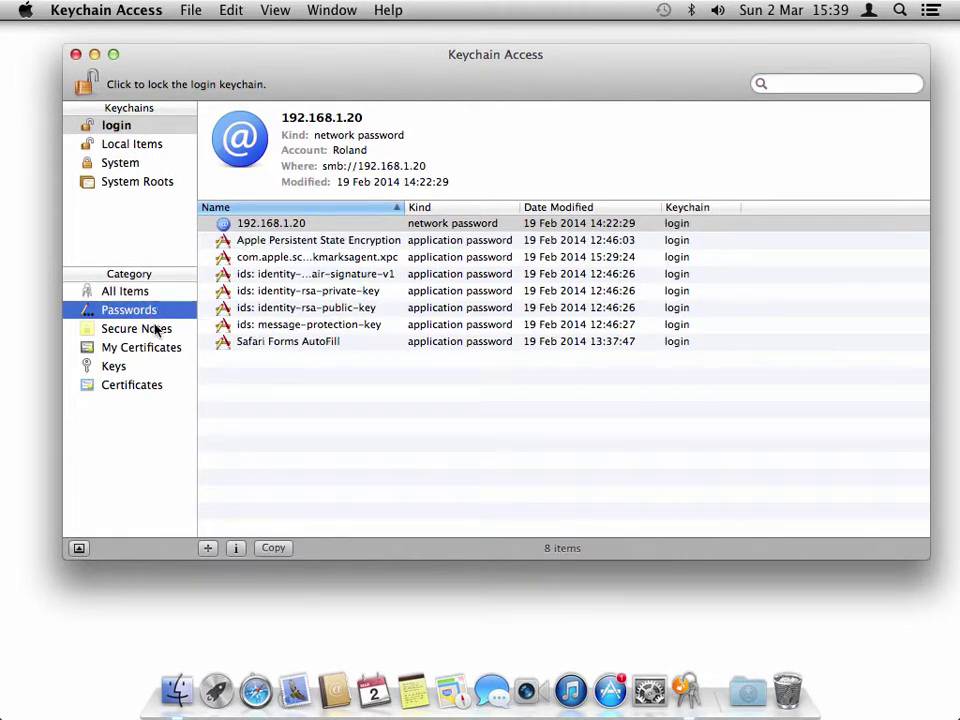
pyautogui.click(158, 331)
pyautogui.click(158, 350)
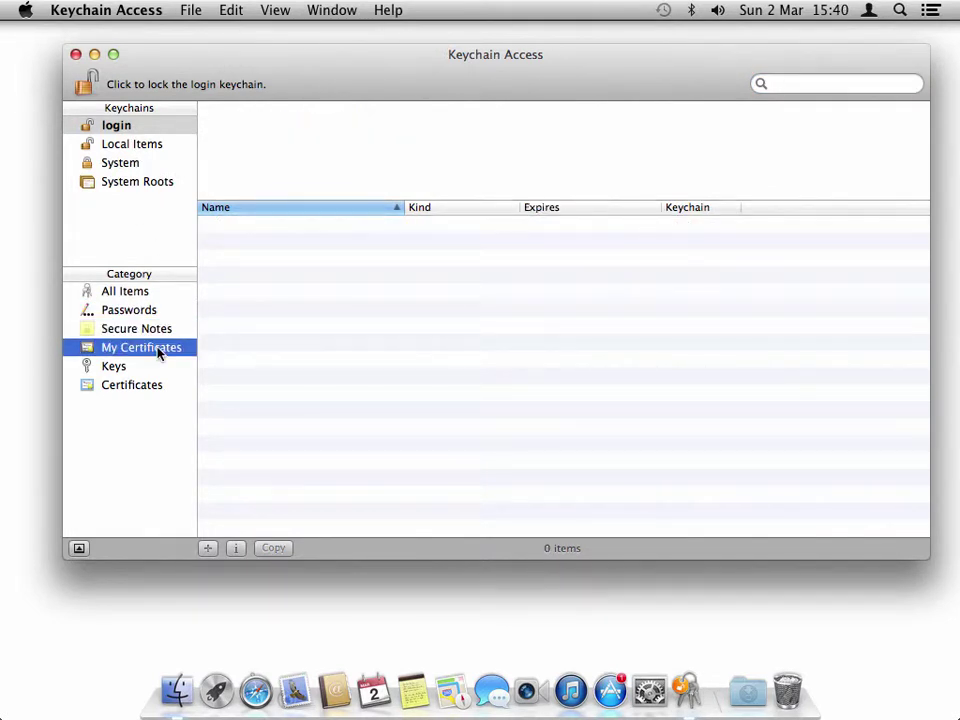
pyautogui.click(124, 371)
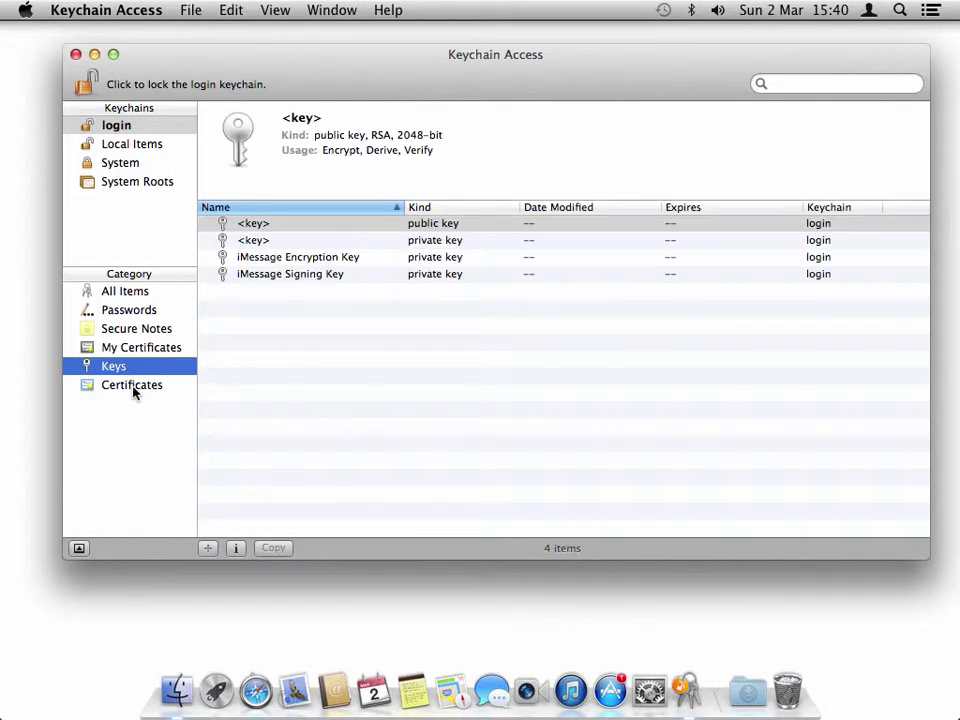
pyautogui.click(136, 391)
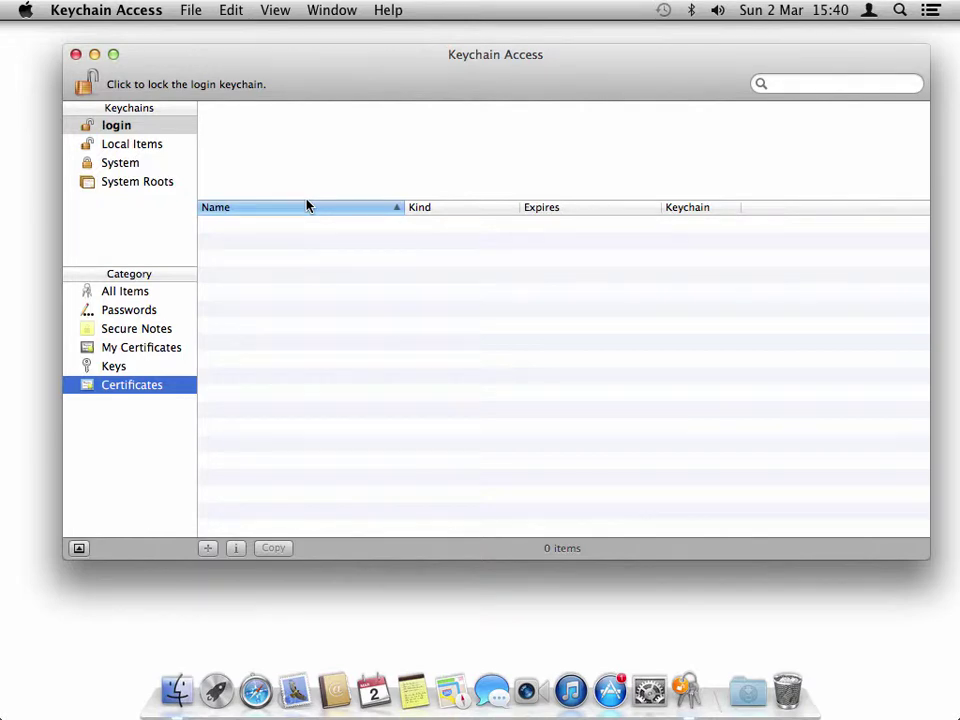
pyautogui.click(651, 690)
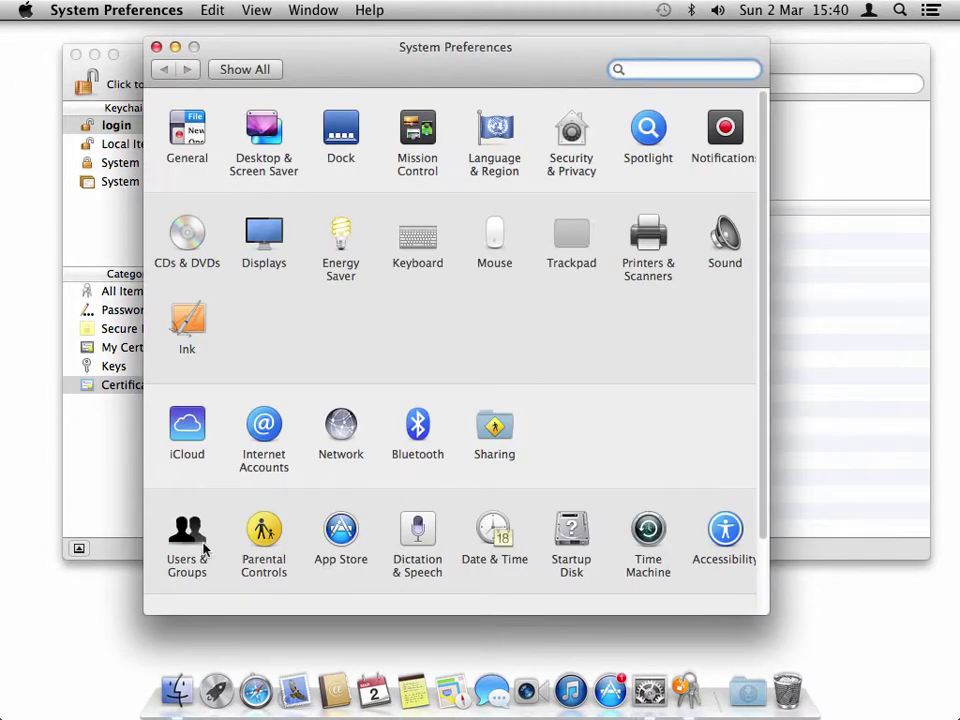
# - Open Users & Groups and unlock it with the administrator password
pyautogui.click(199, 545)
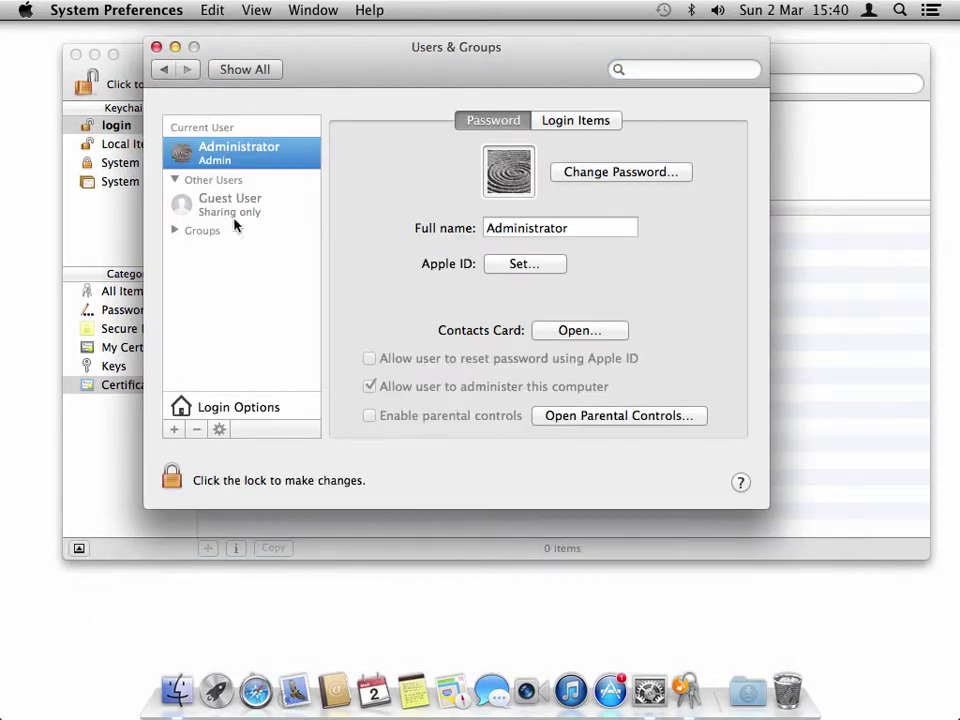
pyautogui.click(173, 476)
pyautogui.write('••••••')
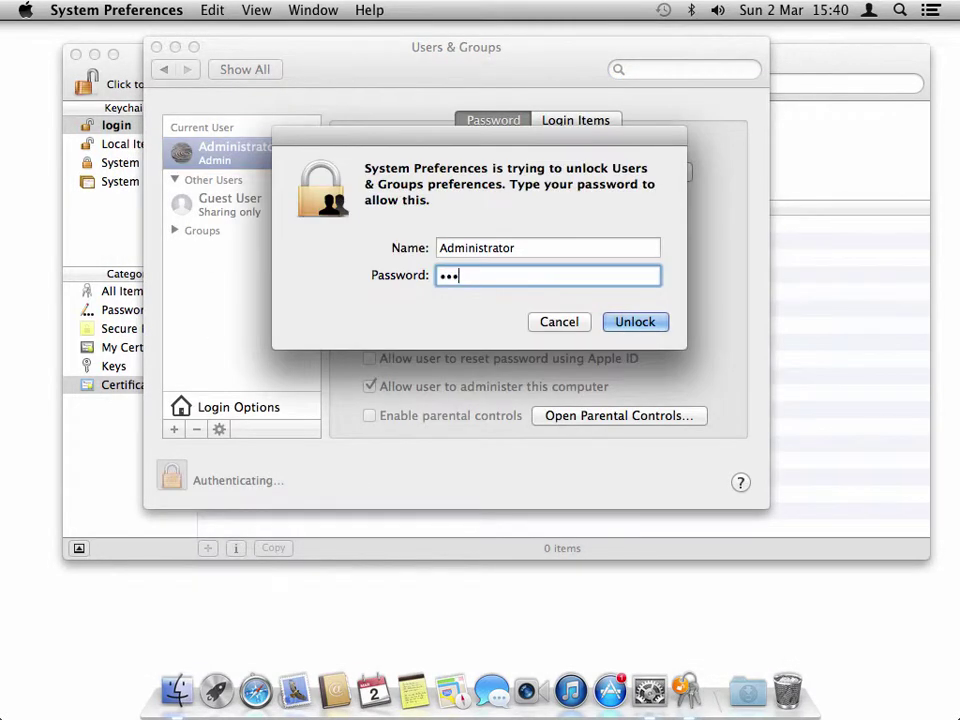
pyautogui.press('Return')
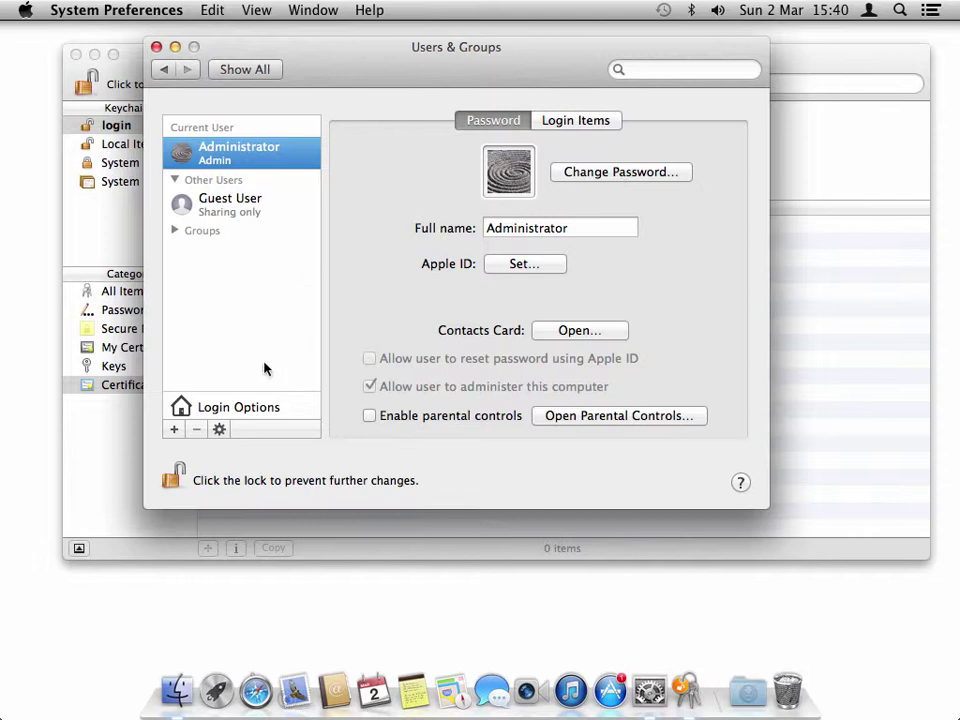
# - Create standard user LocalUser2 with account name localuser2 and a password
pyautogui.click(174, 429)
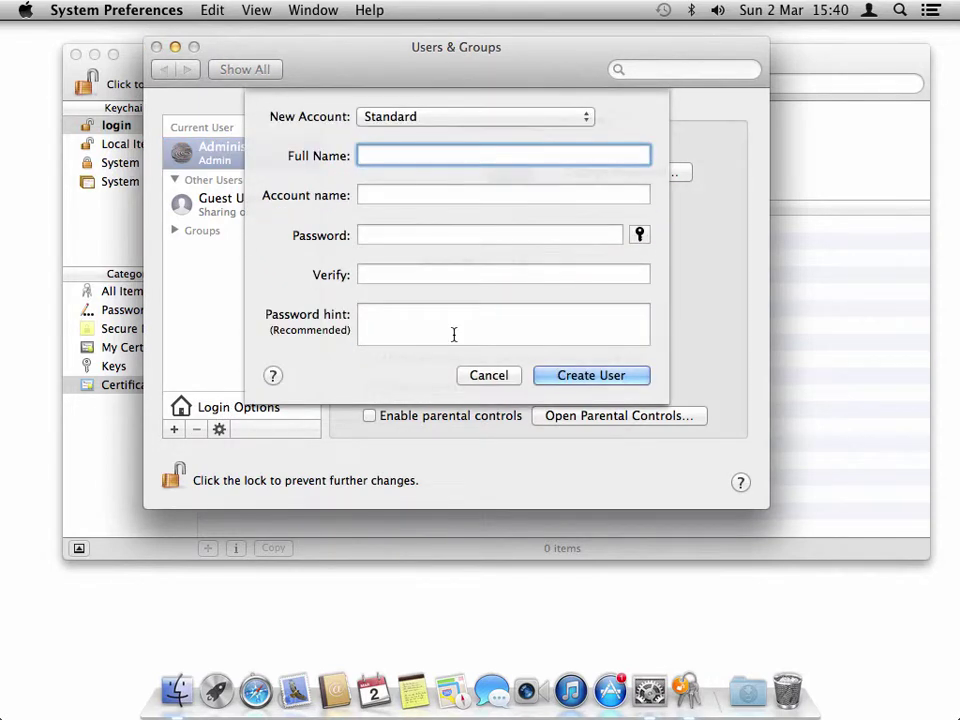
pyautogui.write('LocalUser1')
pyautogui.press('Tab')
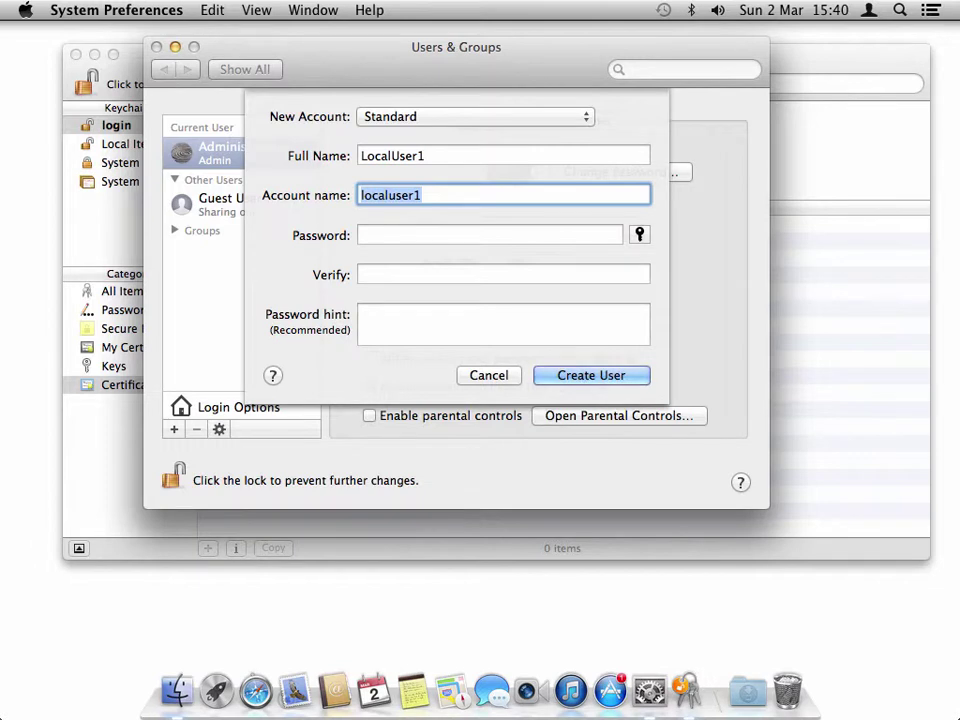
pyautogui.click(441, 156)
pyautogui.press('BackSpace')
pyautogui.write('2')
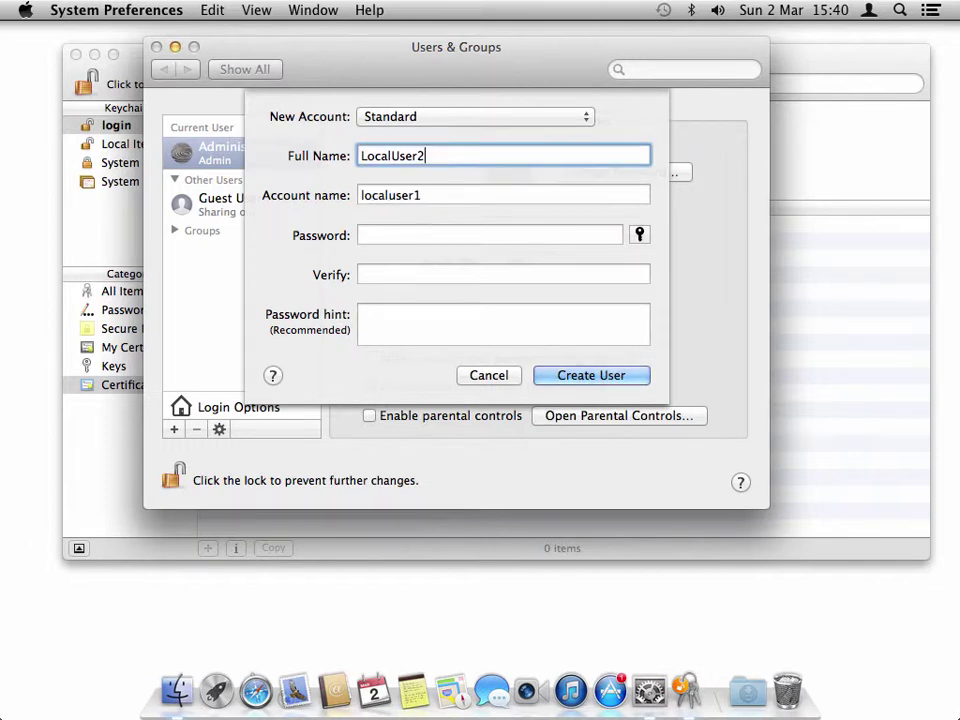
pyautogui.click(433, 193)
pyautogui.press('BackSpace')
pyautogui.write('2')
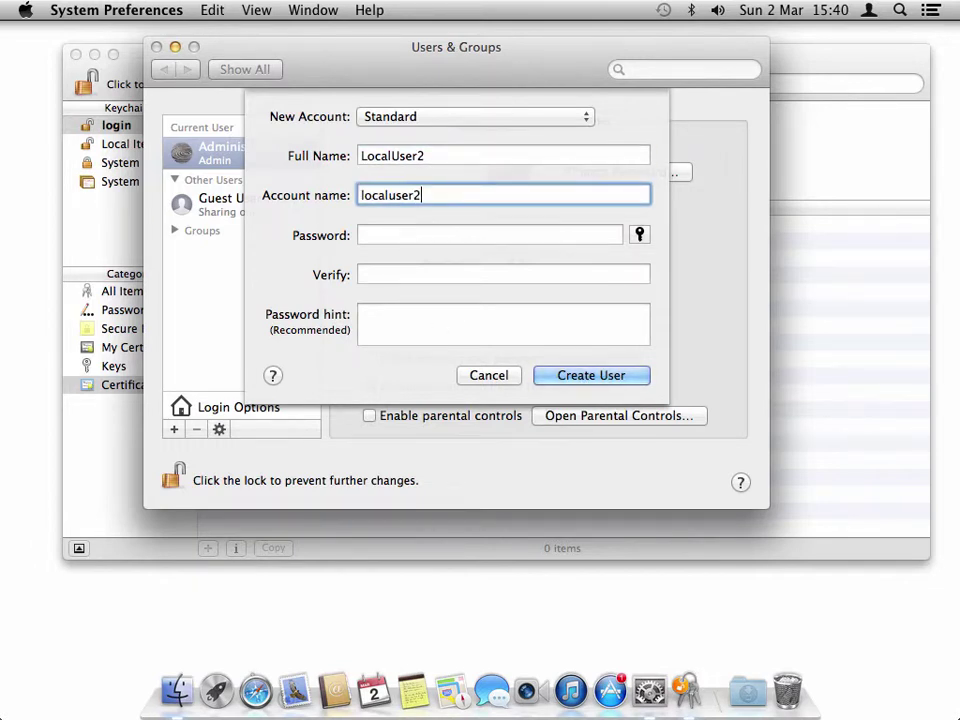
pyautogui.click(422, 232)
pyautogui.write('123')
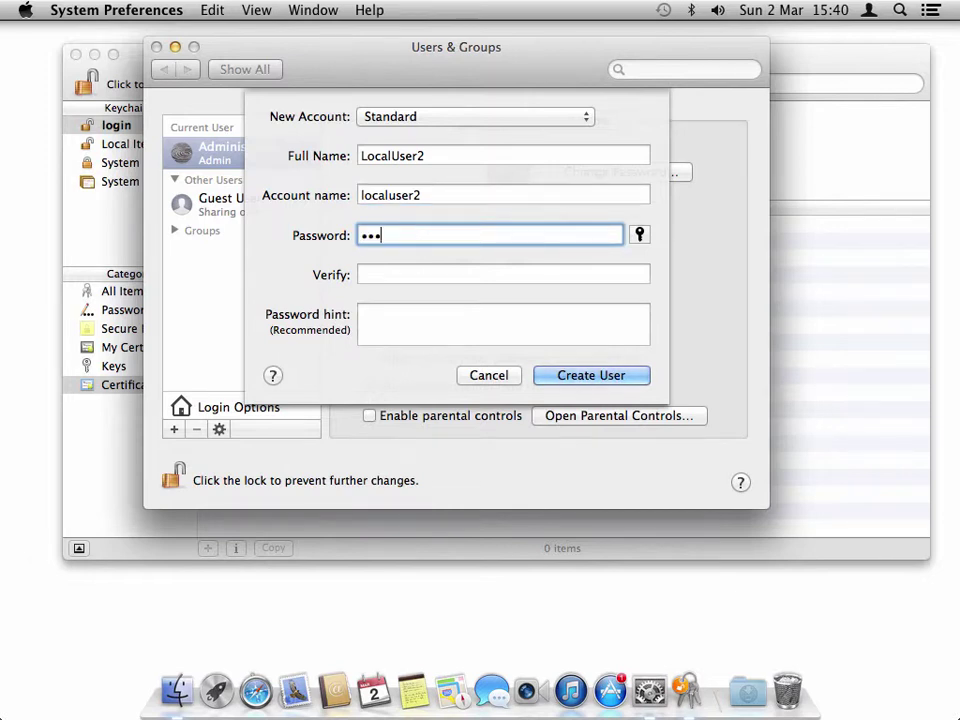
pyautogui.write('456')
pyautogui.press('Tab')
pyautogui.write('123456')
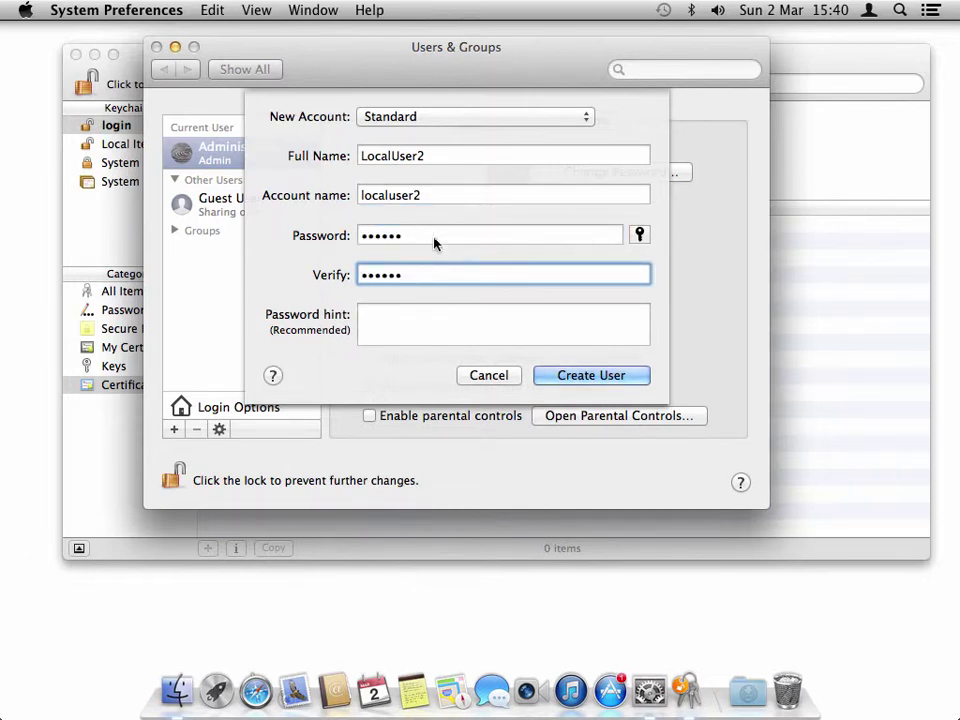
pyautogui.click(564, 377)
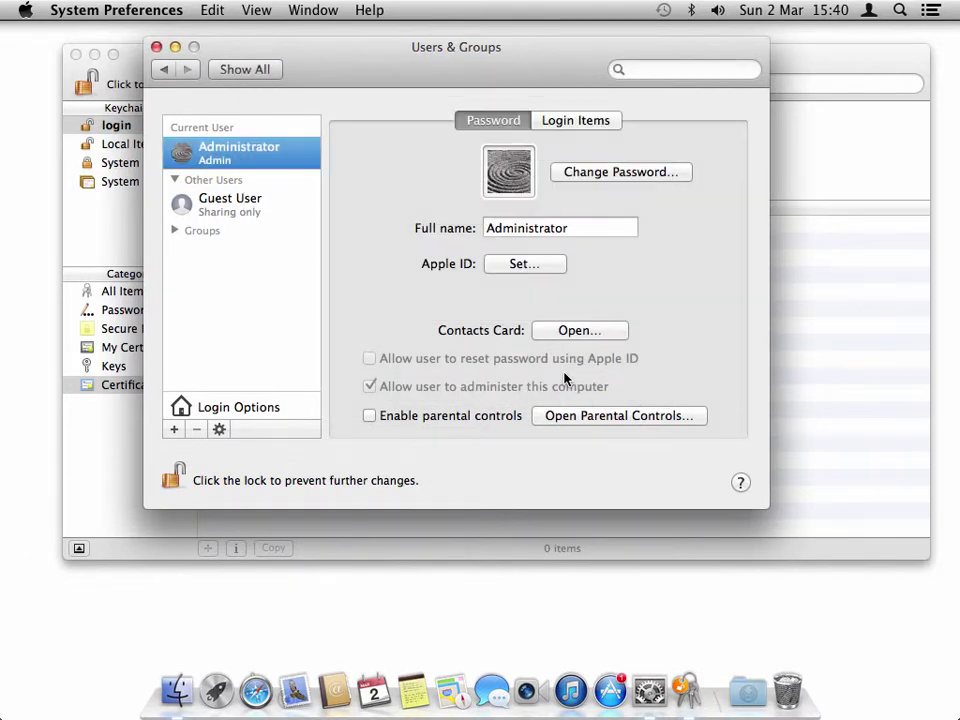
# - Open LocalUser2's Reset Password dialog and cancel it, then bring Keychain Access forward
pyautogui.click(259, 210)
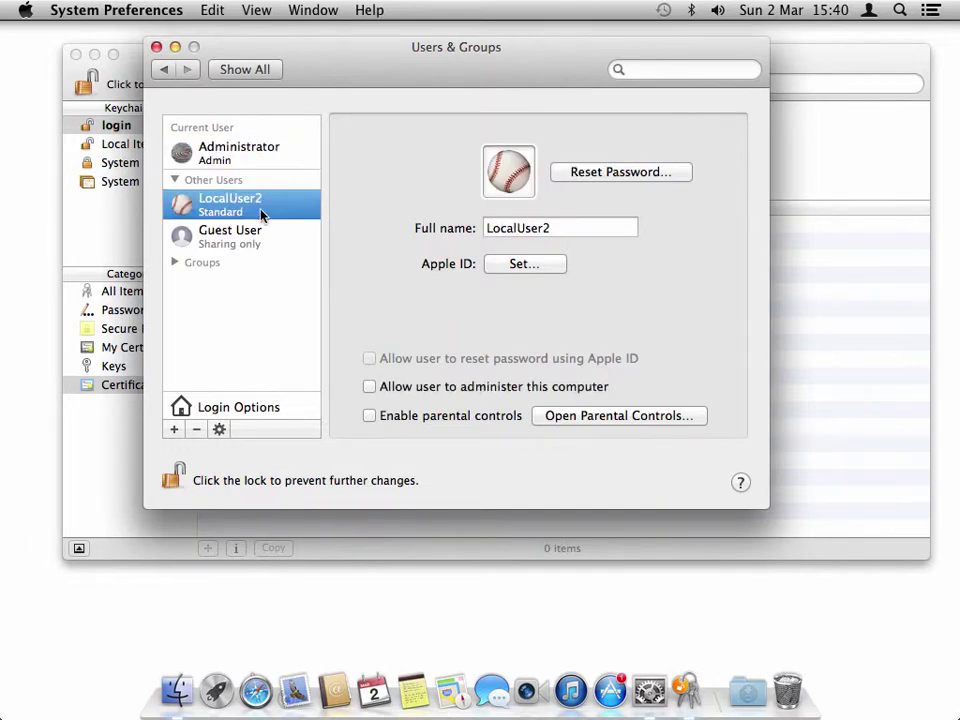
pyautogui.click(634, 176)
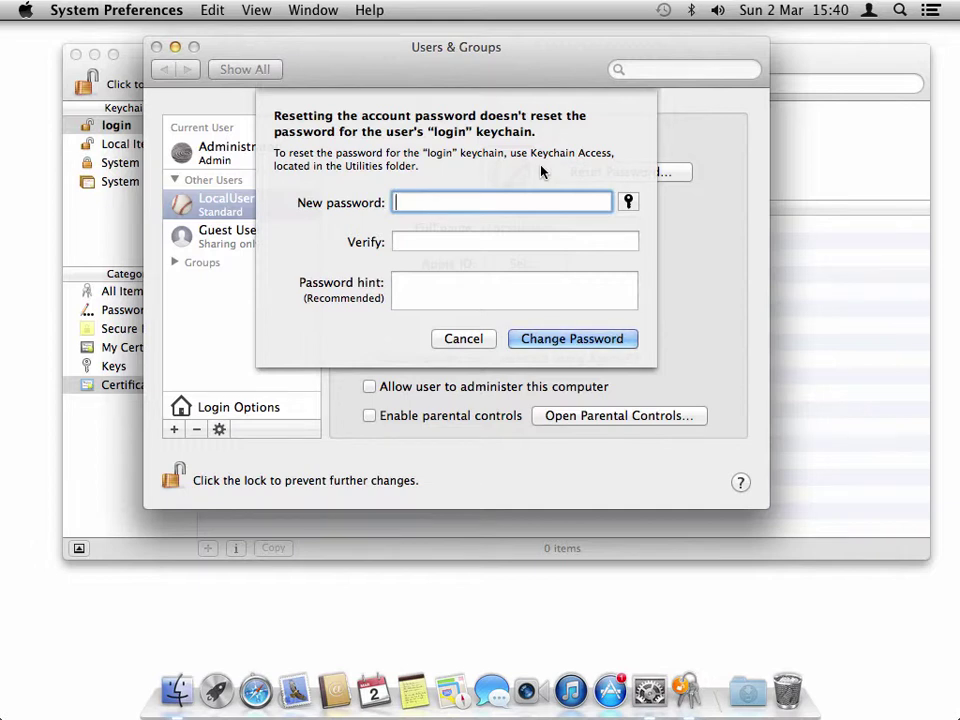
pyautogui.click(487, 338)
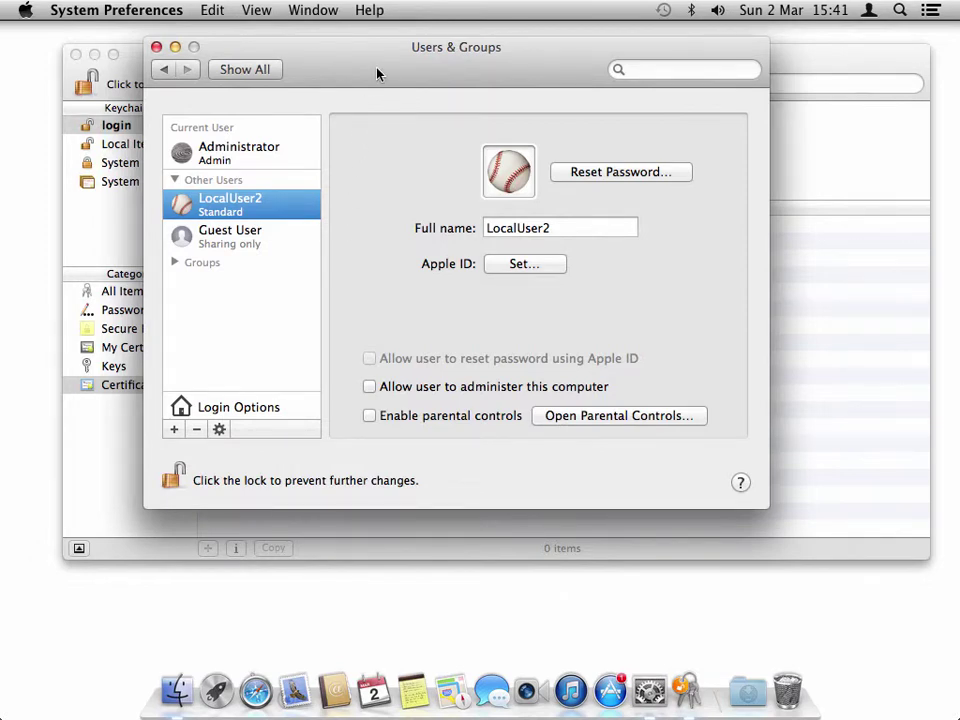
pyautogui.moveTo(377, 74); pyautogui.dragTo(456, 154)
pyautogui.click(450, 81)
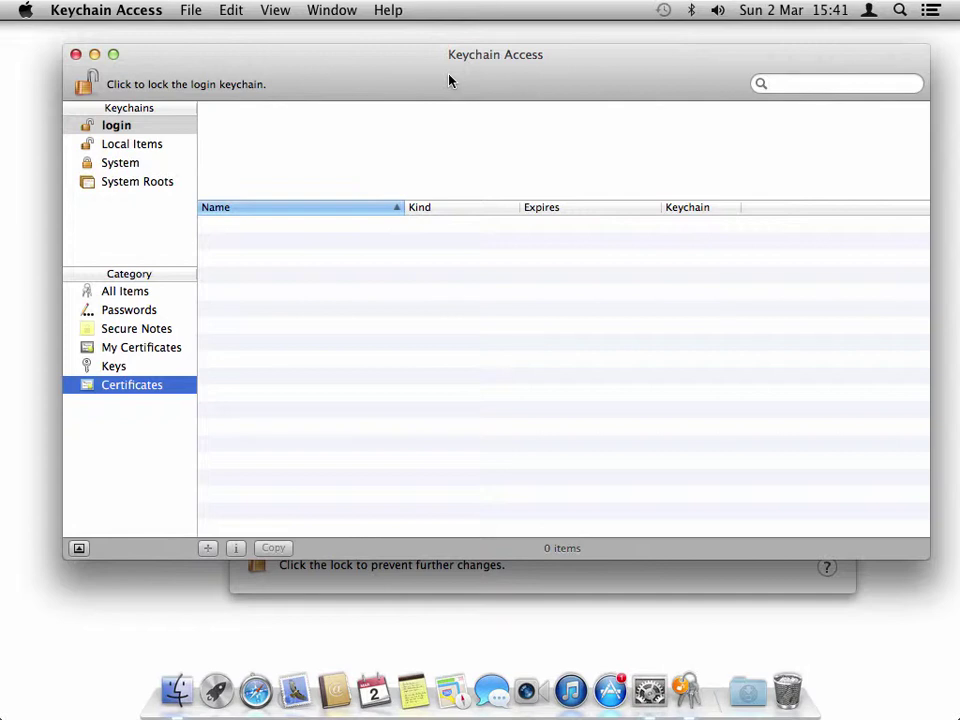
# - Quit Keychain Access and open Security & Privacy from the preference pane grid
pyautogui.click(125, 14)
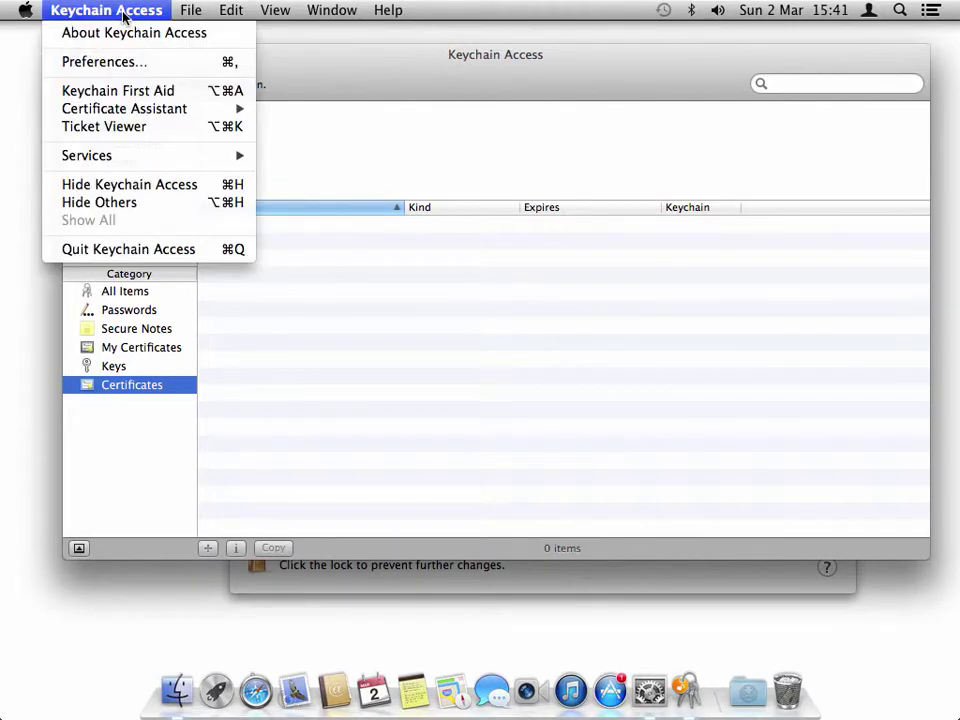
pyautogui.click(130, 248)
pyautogui.click(320, 155)
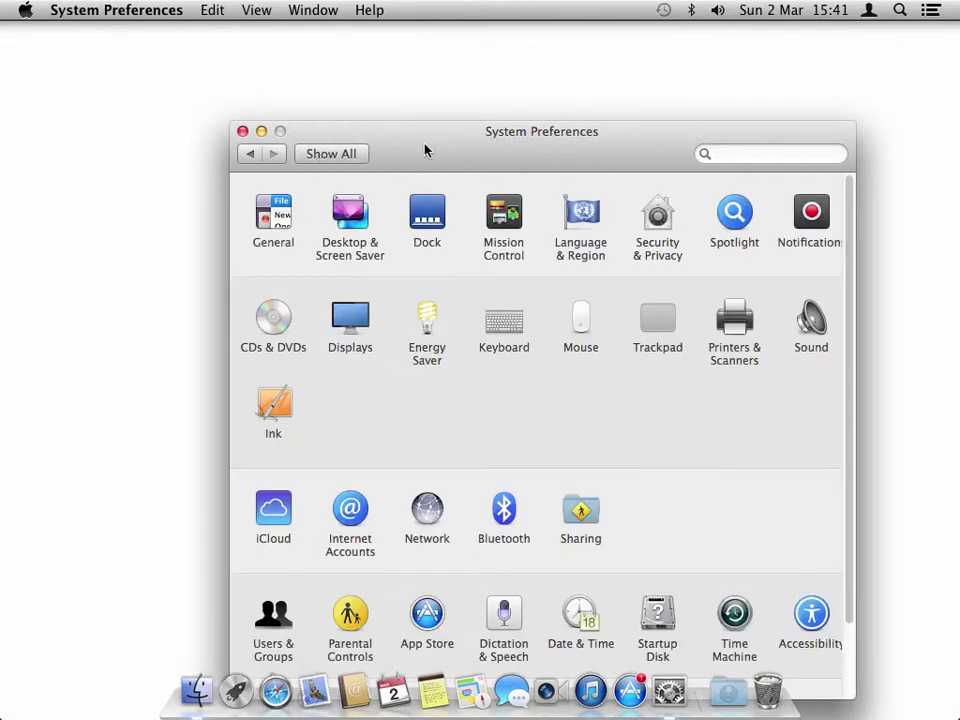
pyautogui.moveTo(424, 150); pyautogui.dragTo(377, 66)
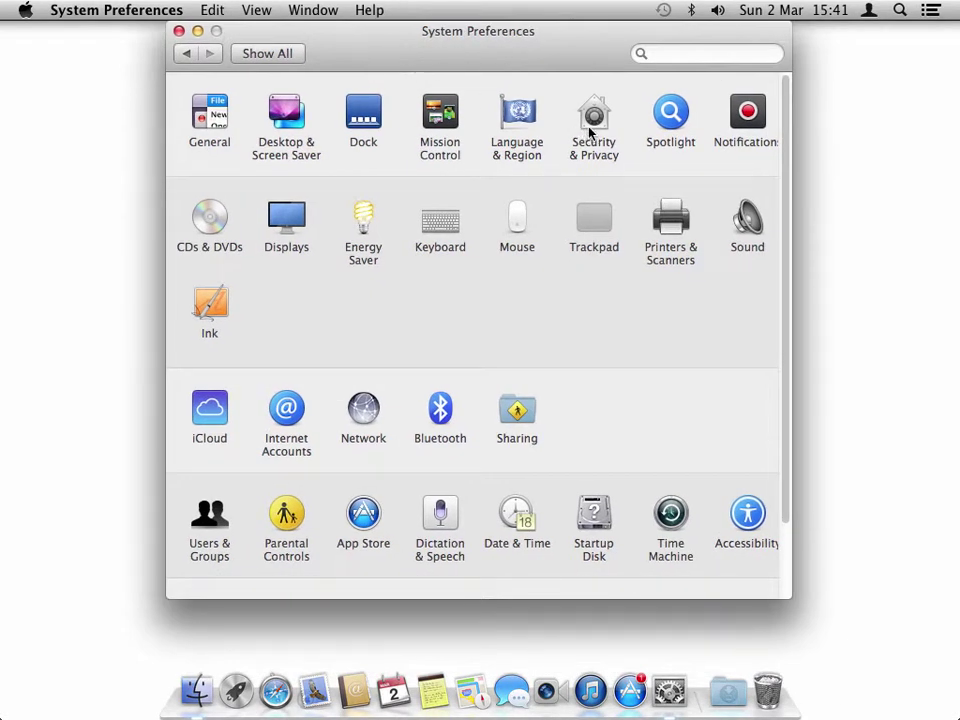
pyautogui.click(592, 125)
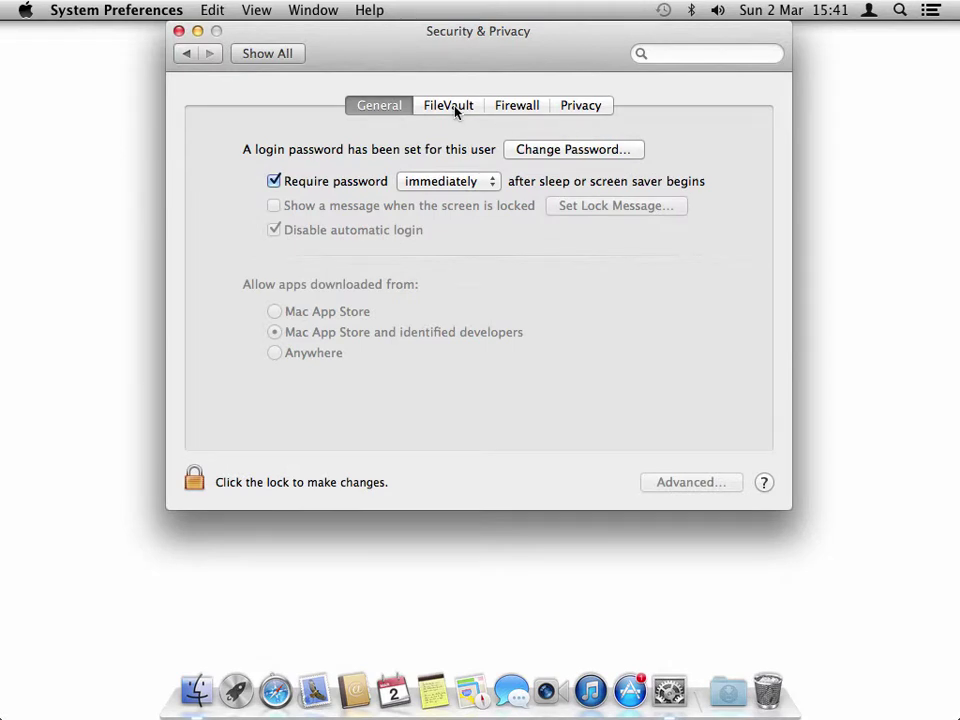
# - Unlock the FileVault settings with the administrator password and start turning on FileVault
pyautogui.click(455, 108)
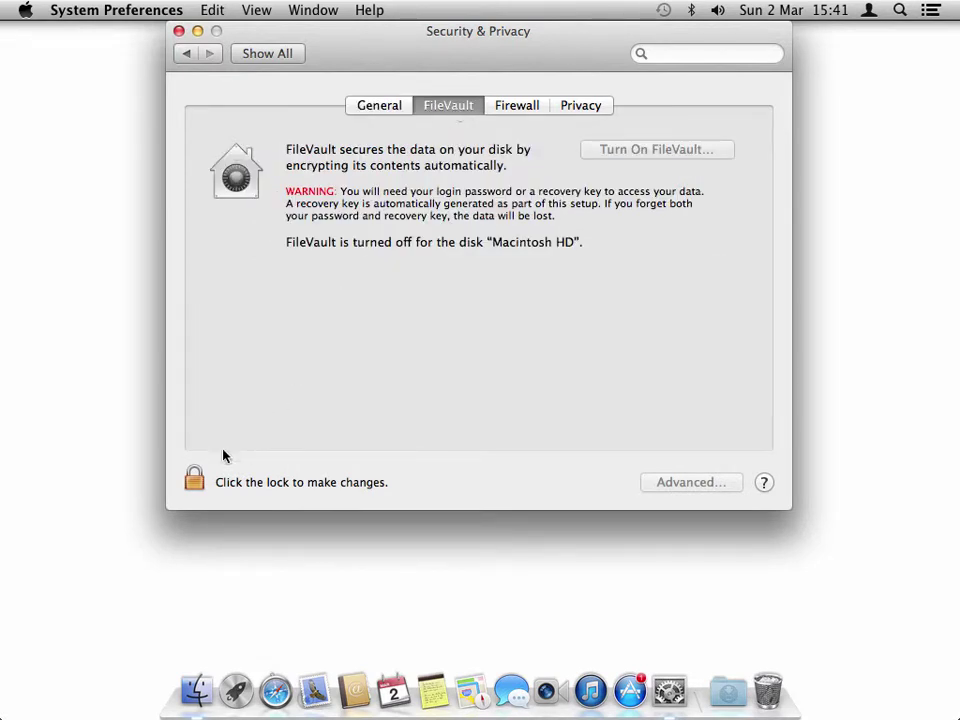
pyautogui.click(194, 481)
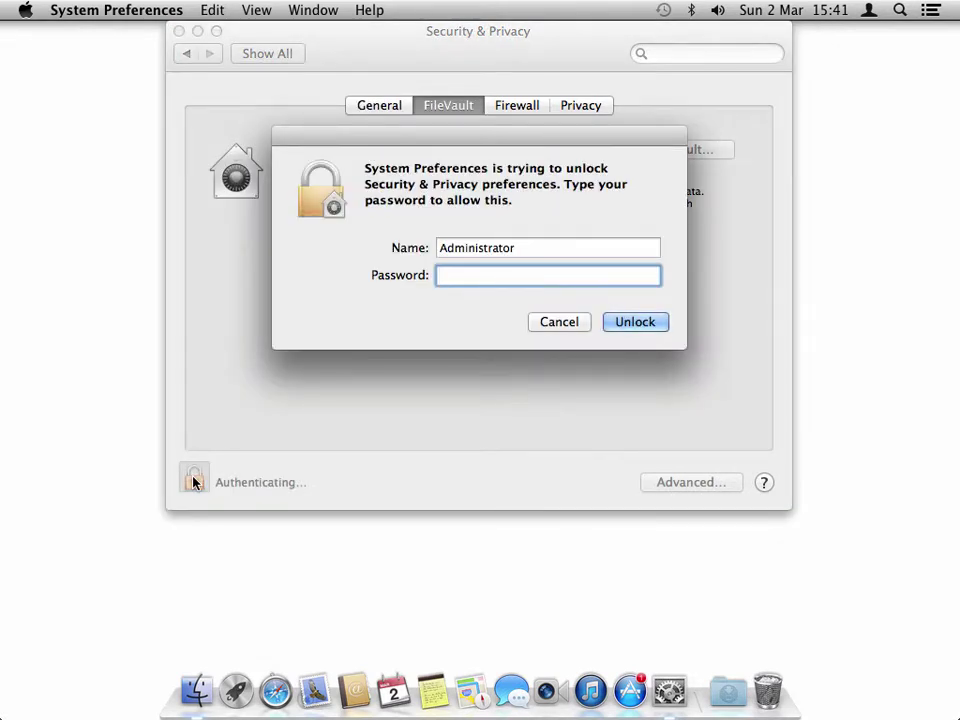
pyautogui.write('••••••')
pyautogui.press('Return')
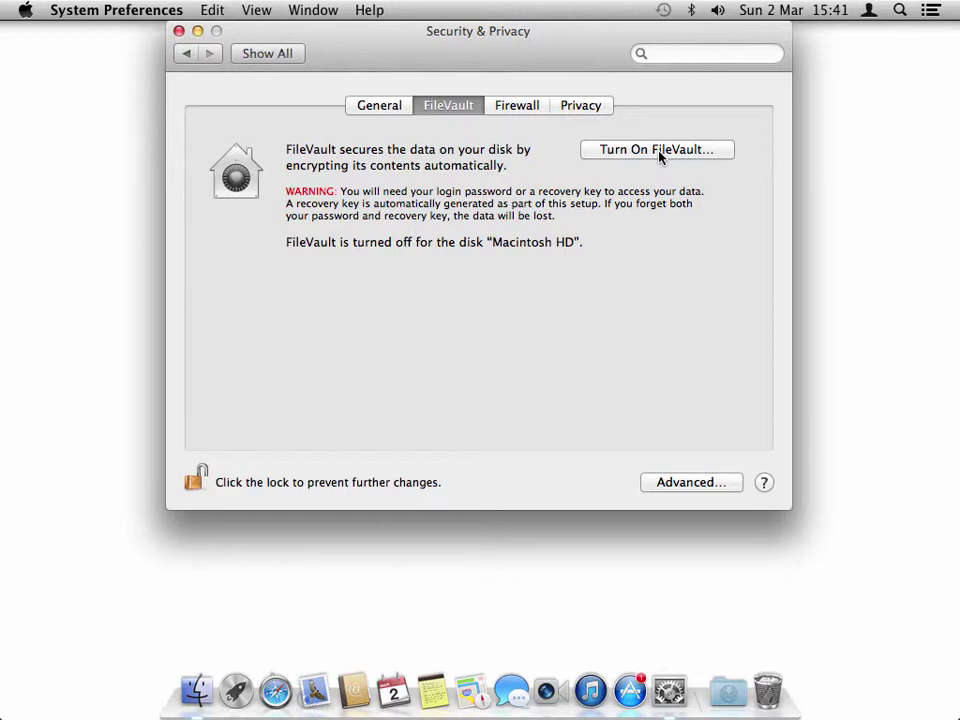
pyautogui.click(659, 150)
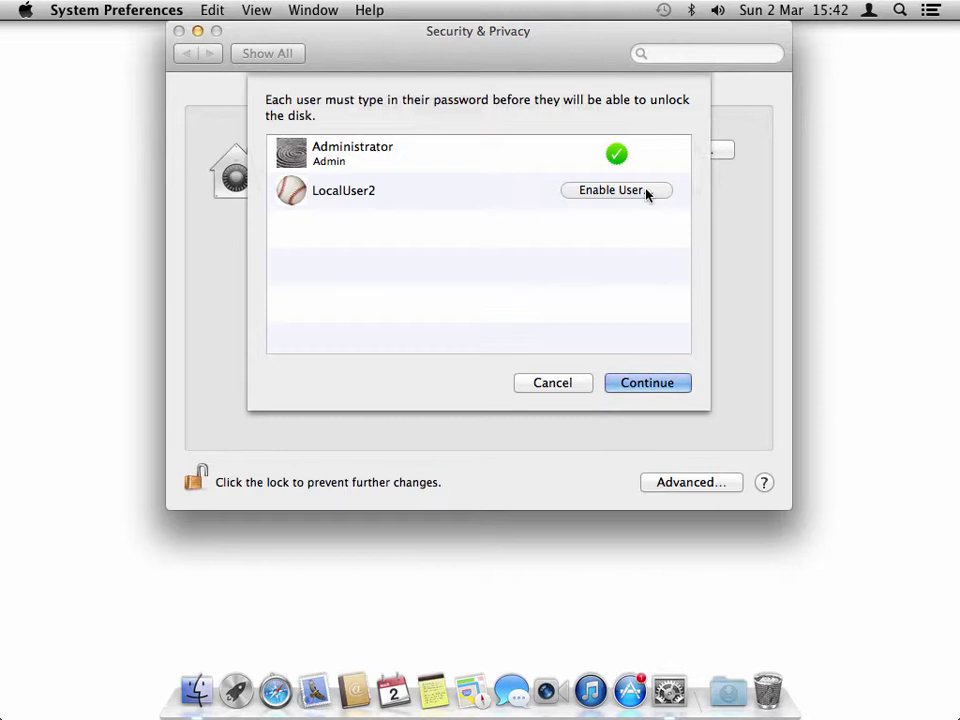
# - Enable LocalUser2 to unlock the disk using its password, then continue to the recovery key
pyautogui.click(646, 194)
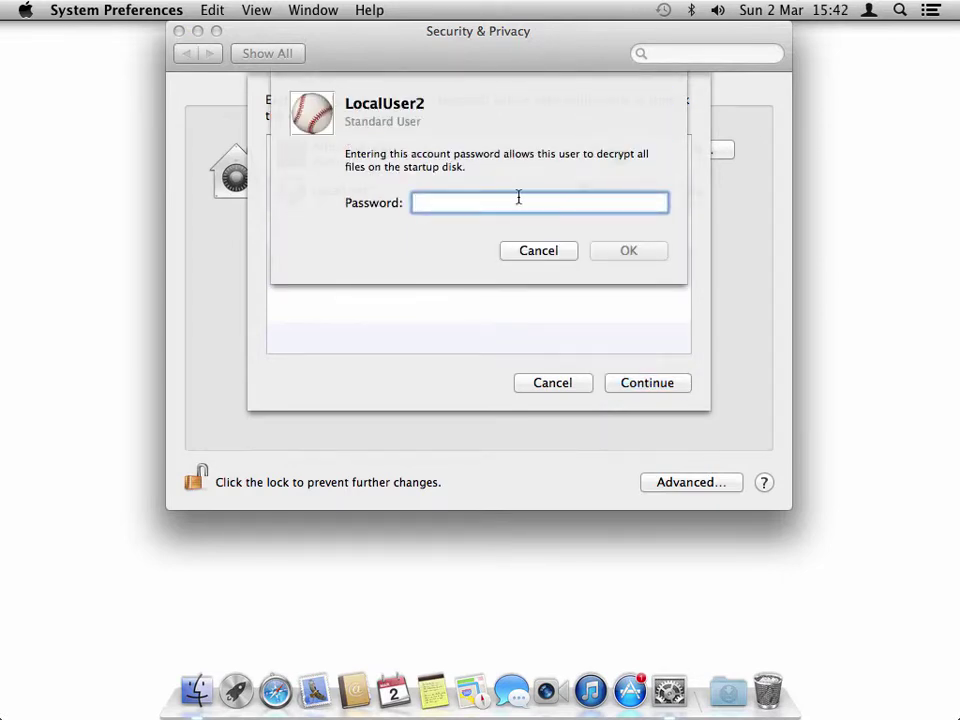
pyautogui.write('******')
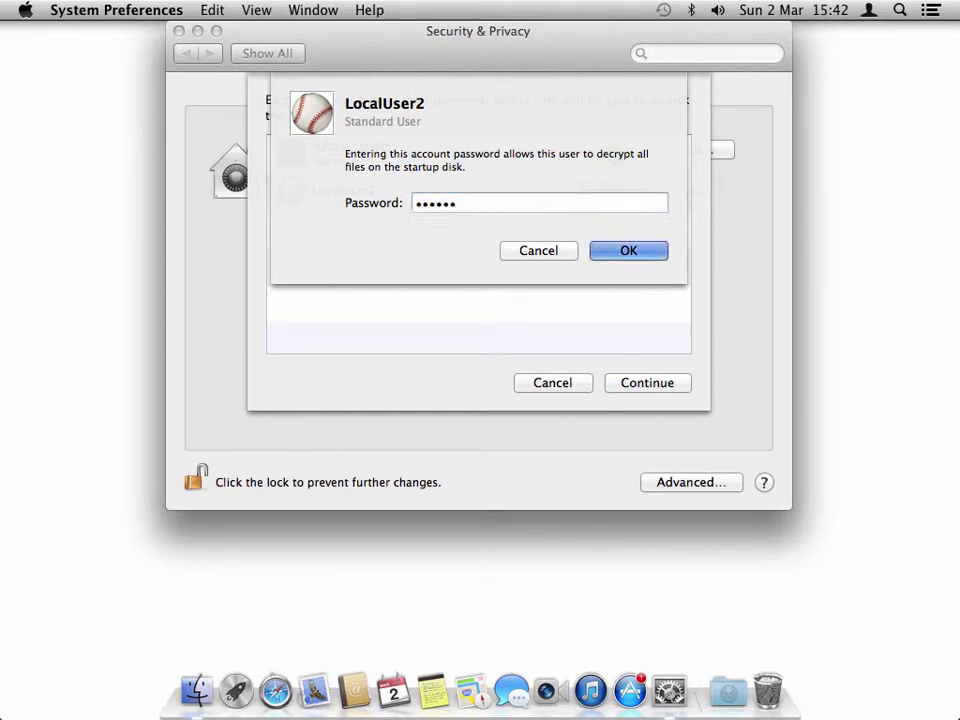
pyautogui.press('Return')
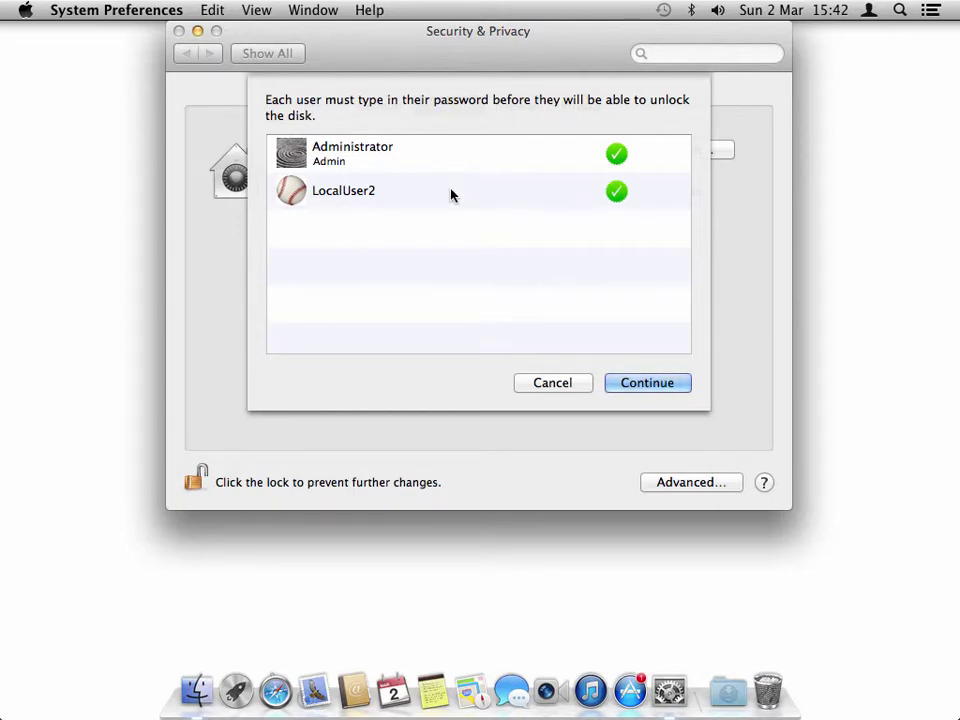
pyautogui.click(636, 388)
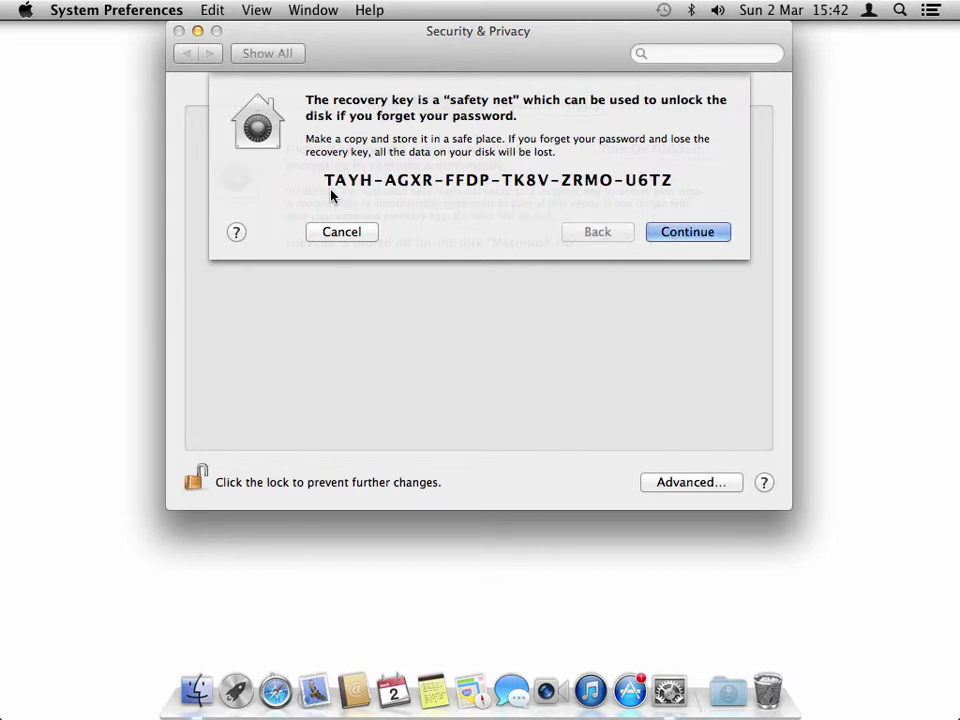
# - Select 'Store the recovery key with Apple', then cancel the FileVault setup
pyautogui.click(706, 233)
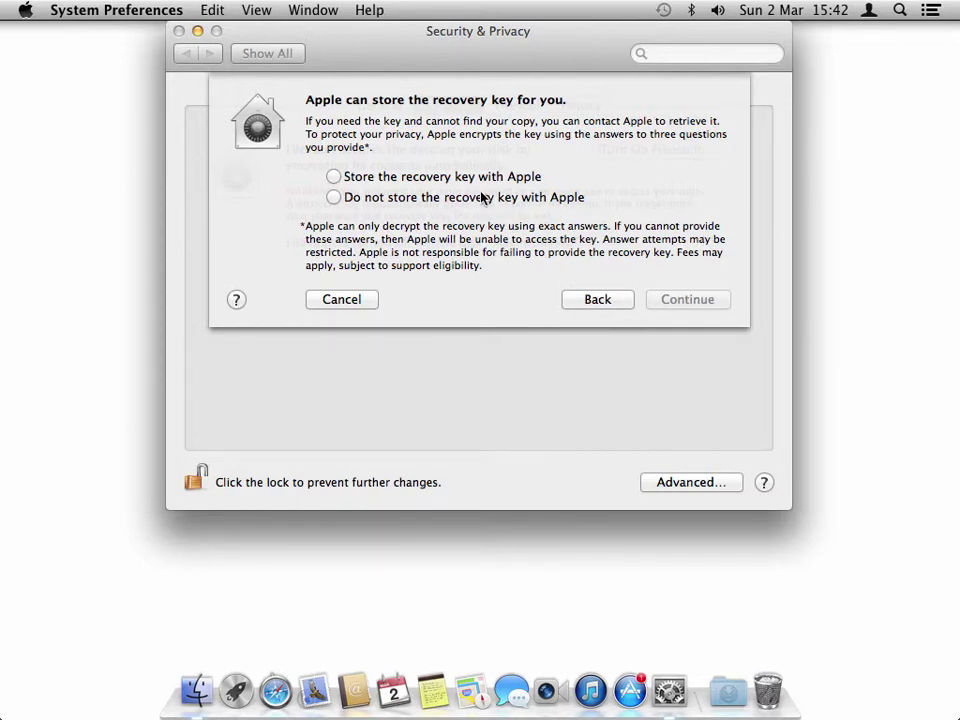
pyautogui.click(334, 177)
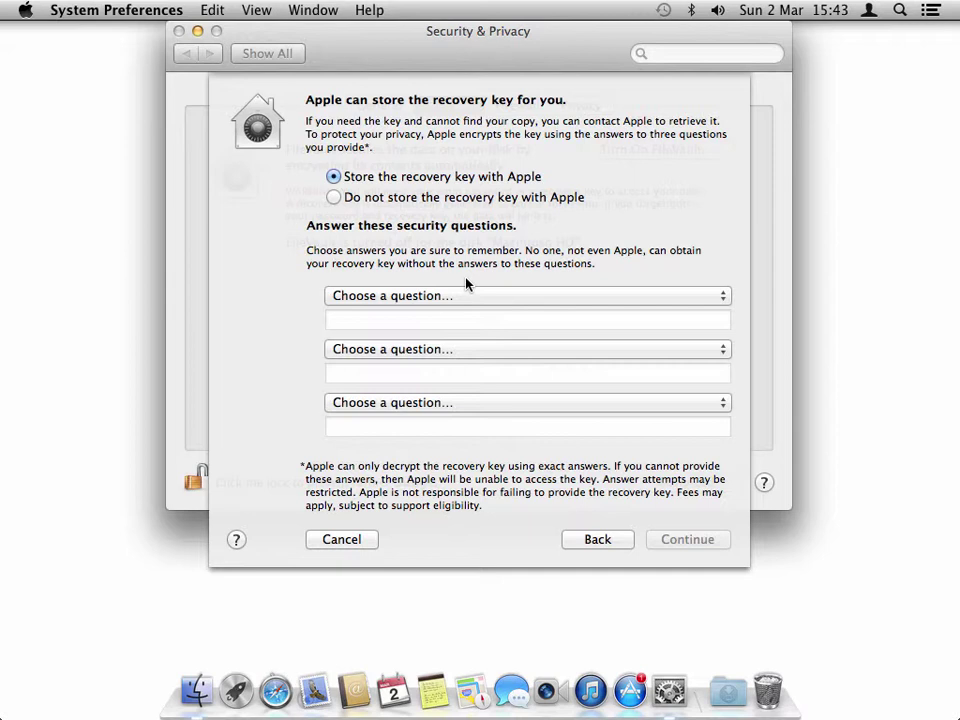
pyautogui.click(361, 540)
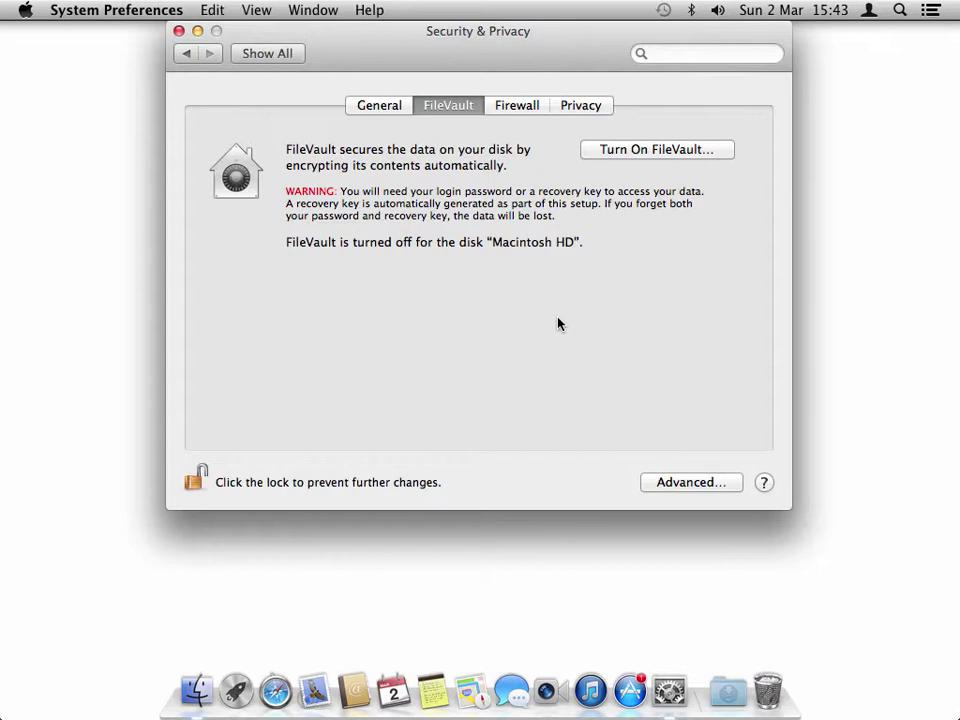
# - Review the Administrator and LocalUser2 accounts in Users & Groups, then switch to LocalUser2
pyautogui.click(266, 55)
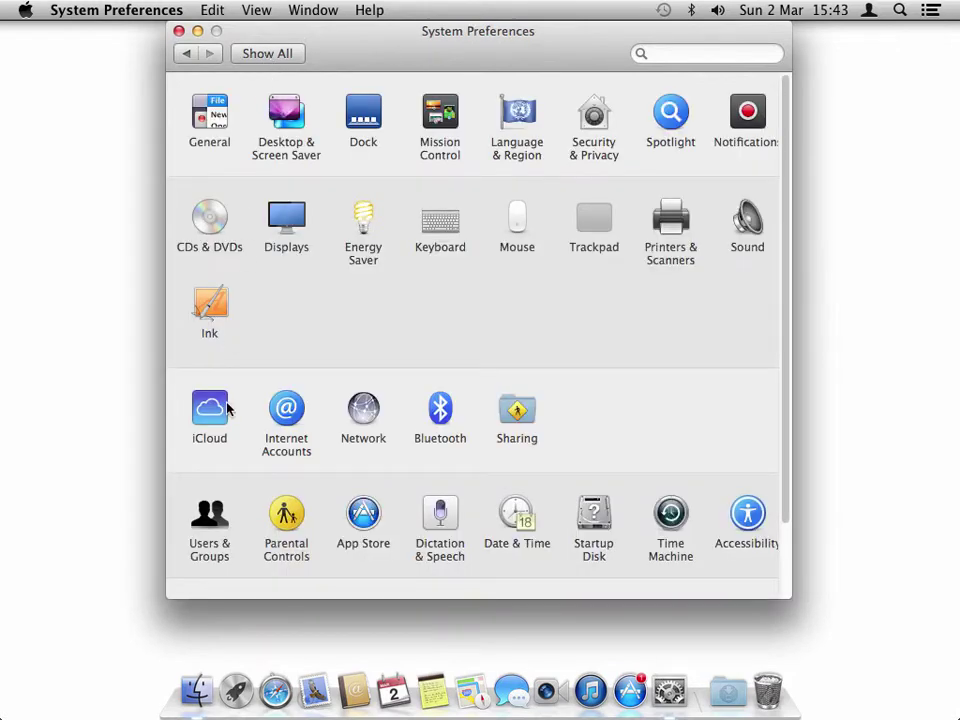
pyautogui.click(213, 521)
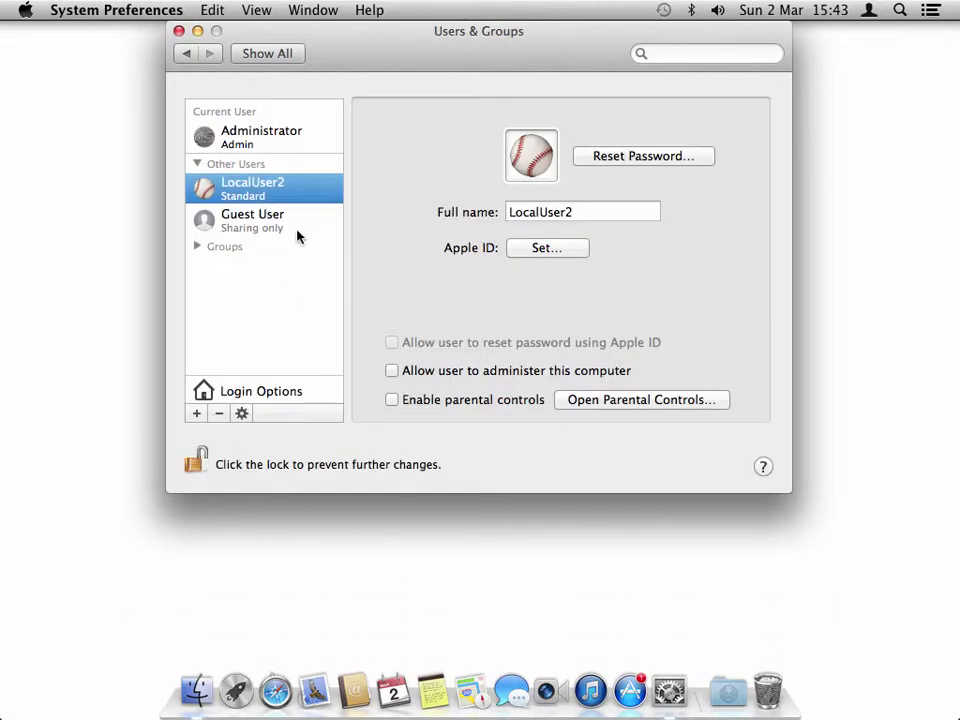
pyautogui.click(285, 143)
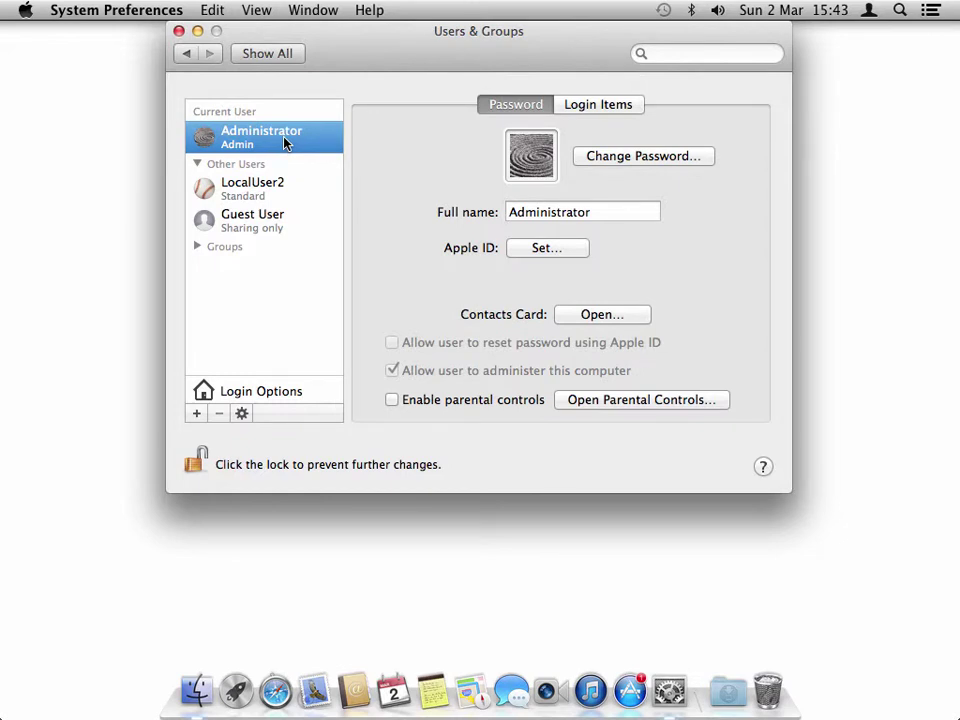
pyautogui.click(279, 197)
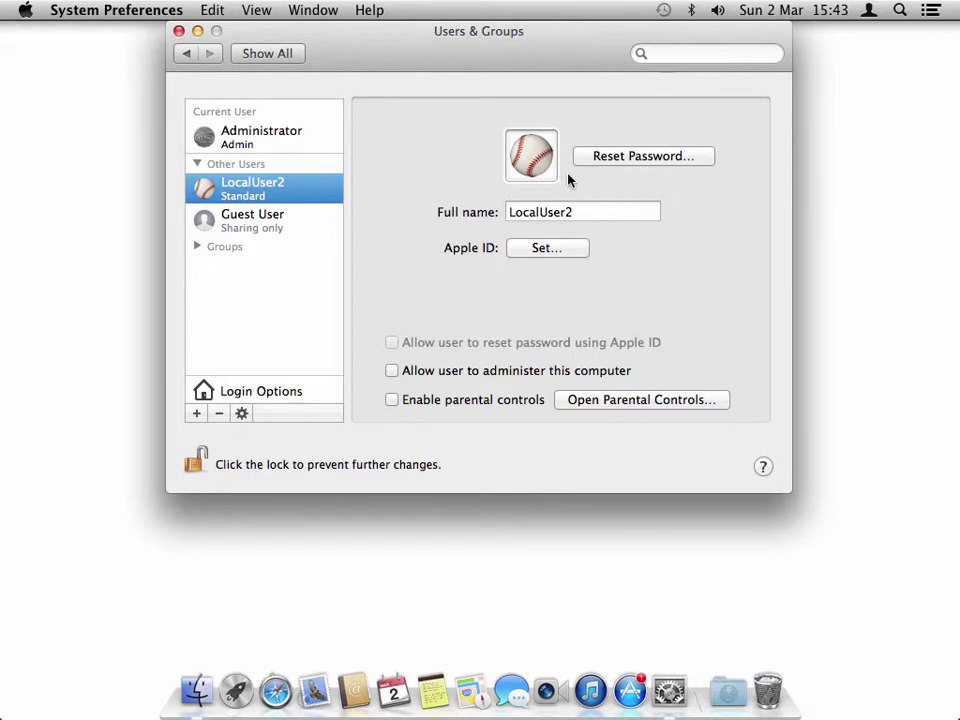
pyautogui.click(868, 12)
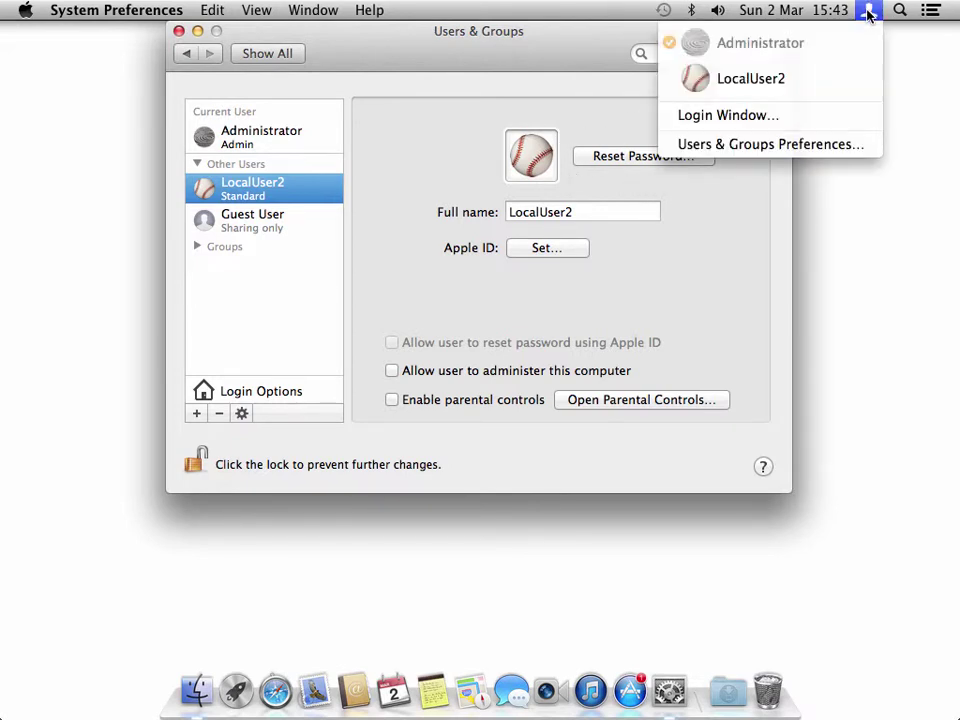
pyautogui.click(838, 86)
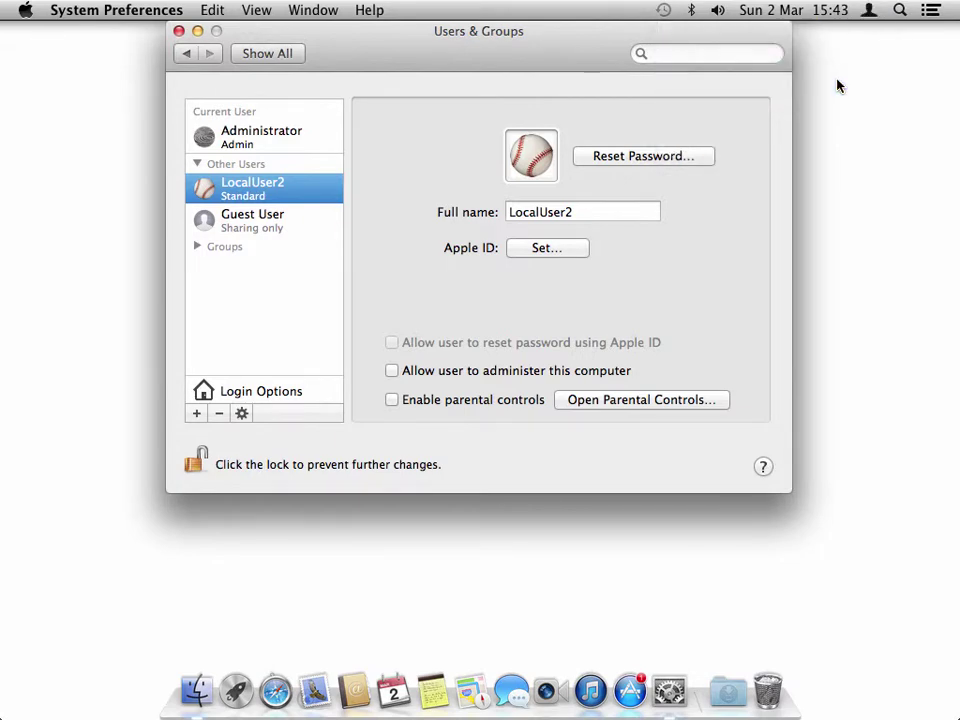
# - Log in with LocalUser2's password and skip Apple ID sign-in with Don't sign in
pyautogui.write('••••••')
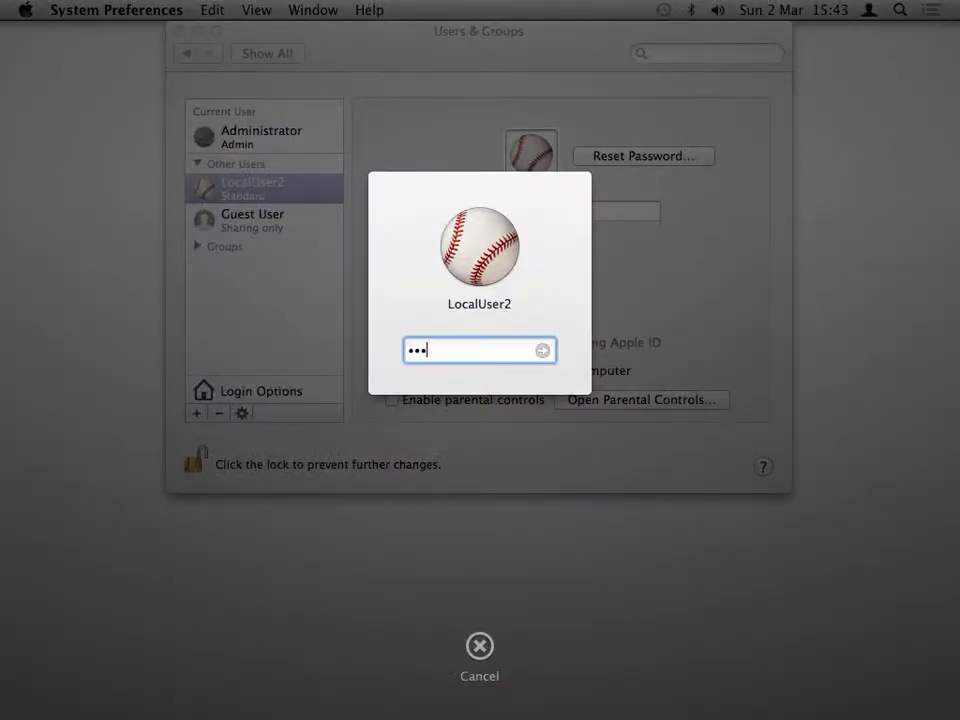
pyautogui.press('Return')
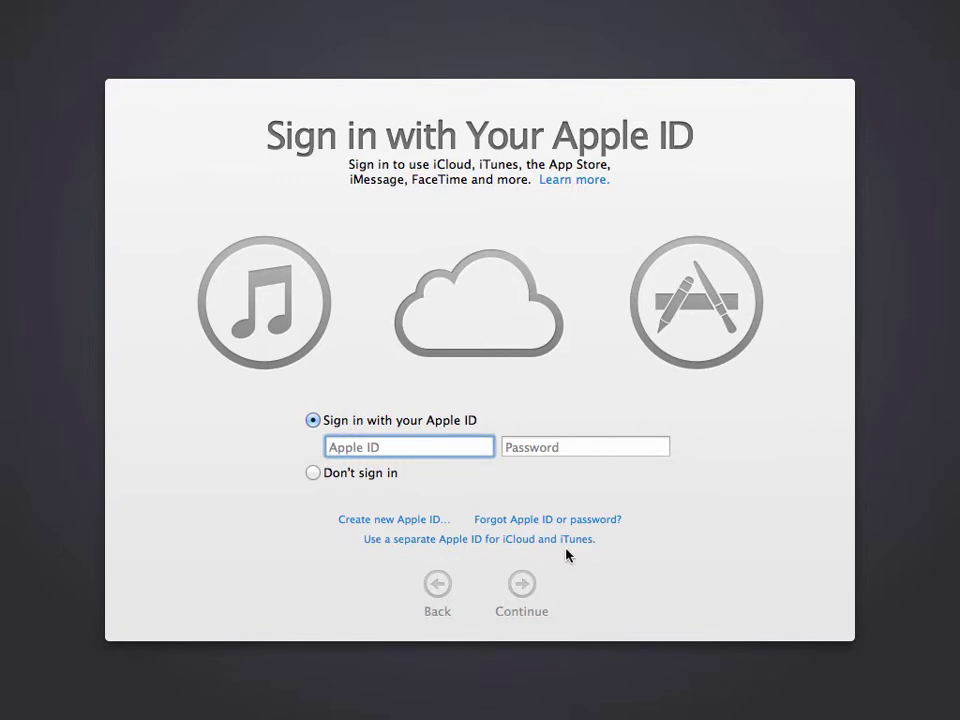
pyautogui.click(383, 474)
pyautogui.click(521, 588)
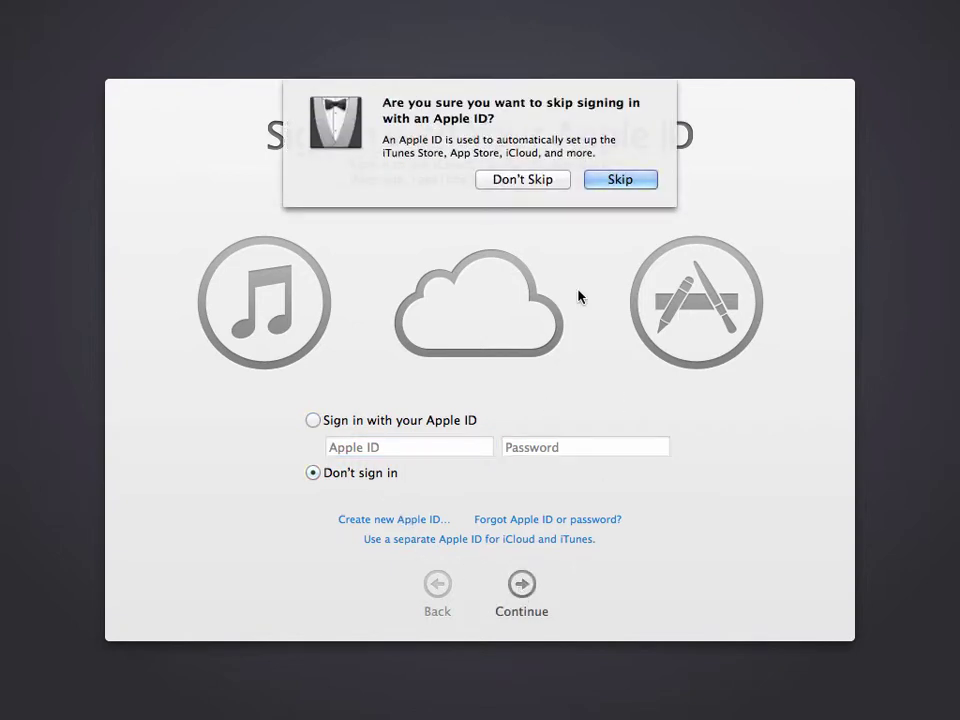
pyautogui.click(619, 178)
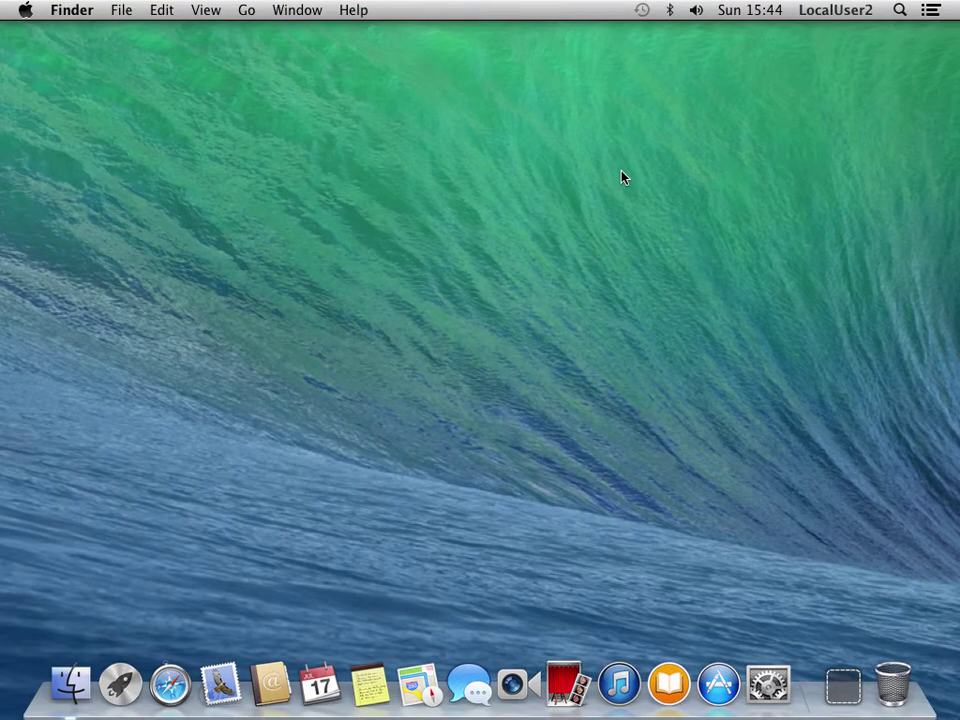
# - Open Users & Groups from the Dock's System Preferences and show the menu-bar user list
pyautogui.click(767, 684)
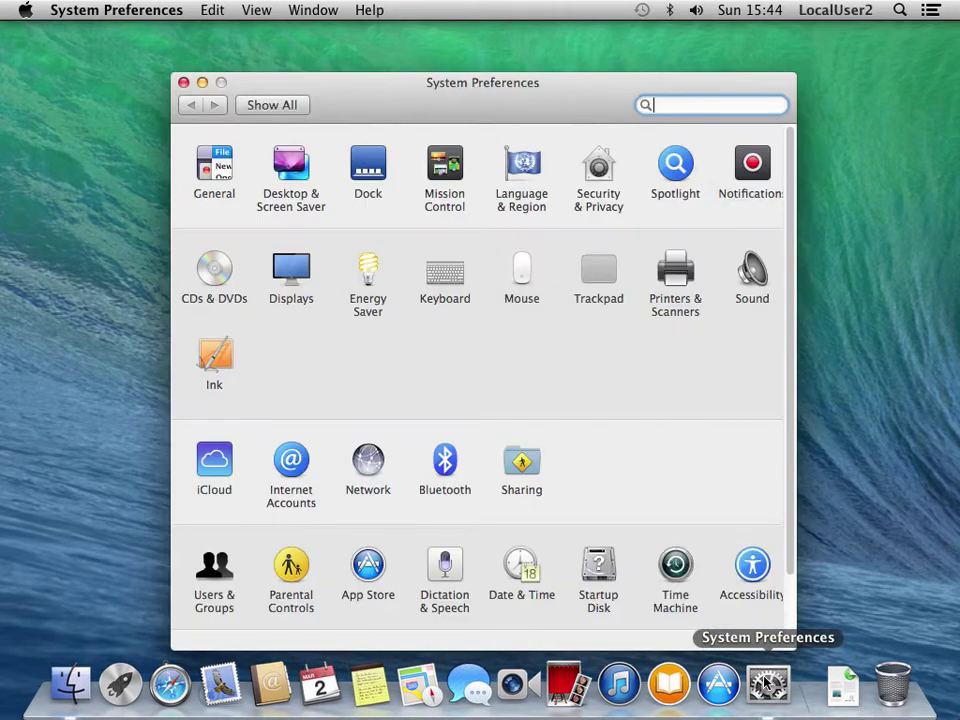
pyautogui.click(212, 568)
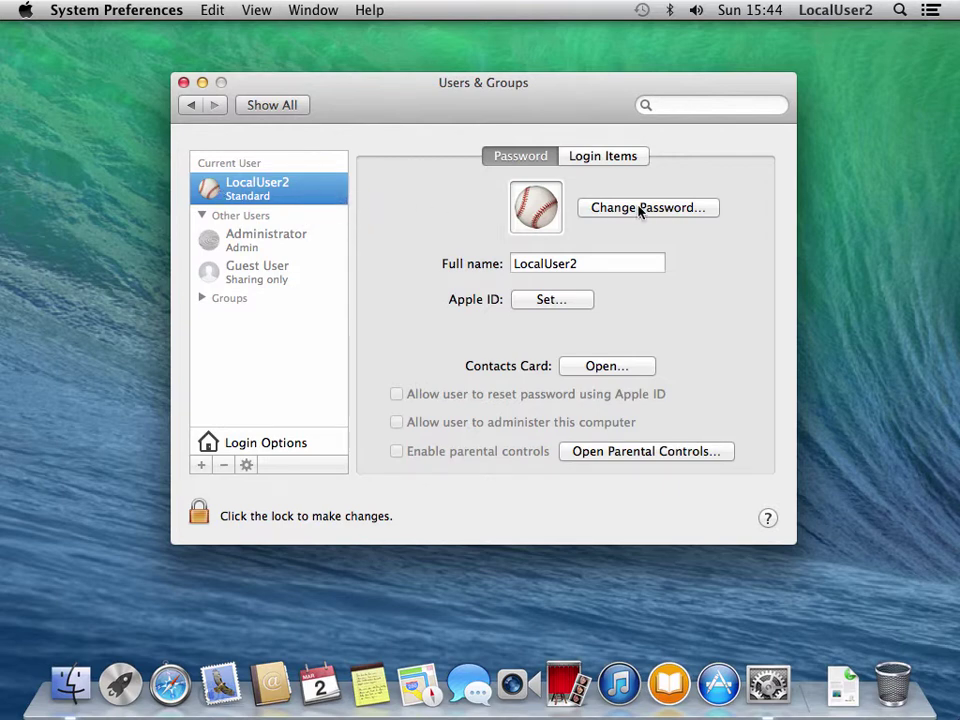
pyautogui.click(838, 10)
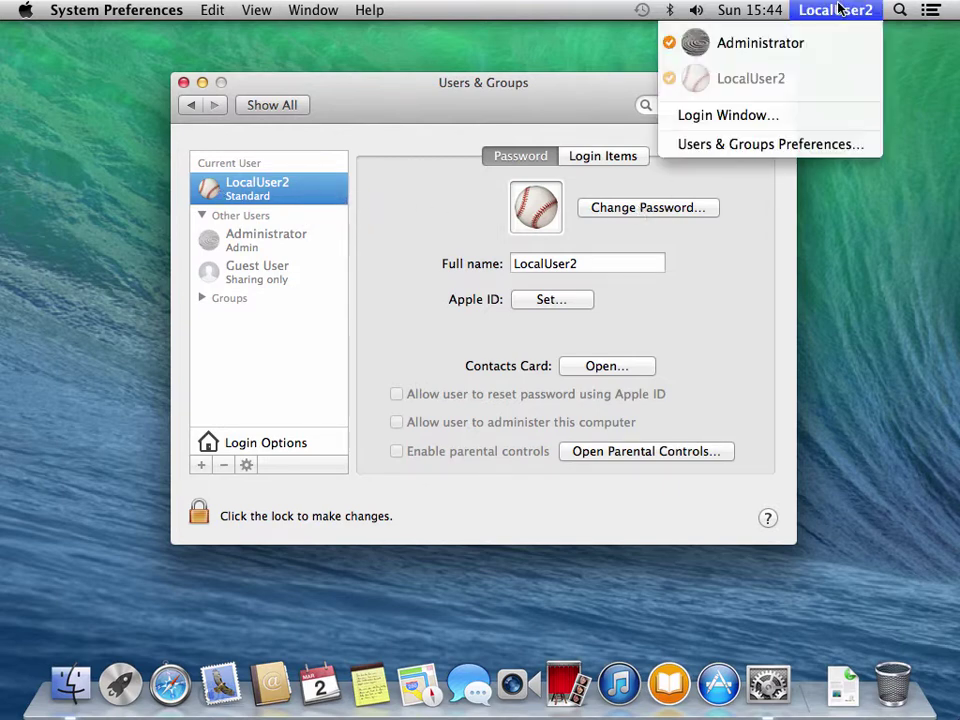